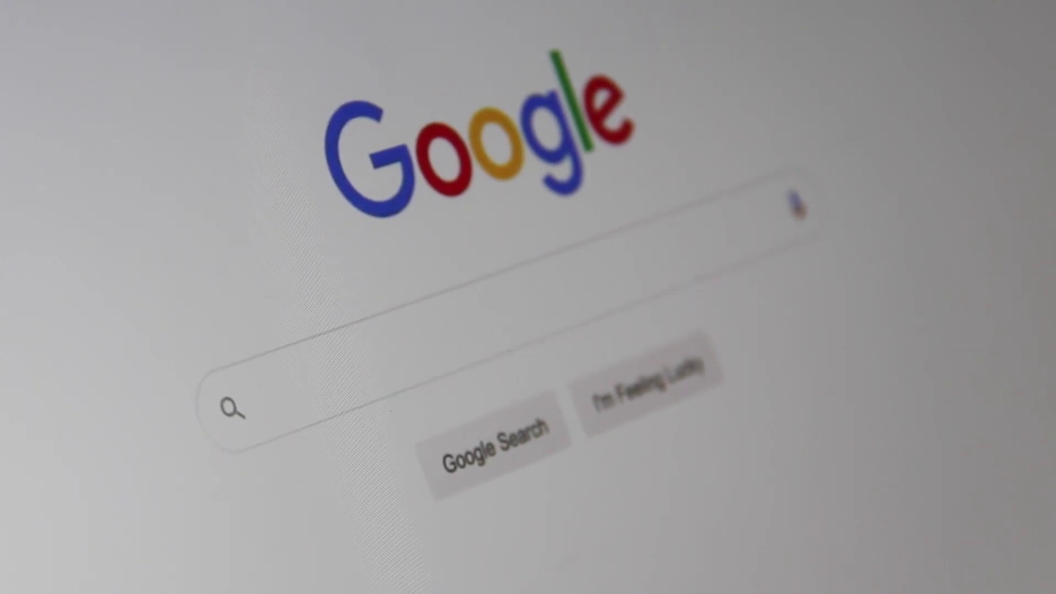
Open brevo.com in Chrome and scroll back to the top of the Brevo CRM Suite landing page
{"action": "type", "text": "Searc"}
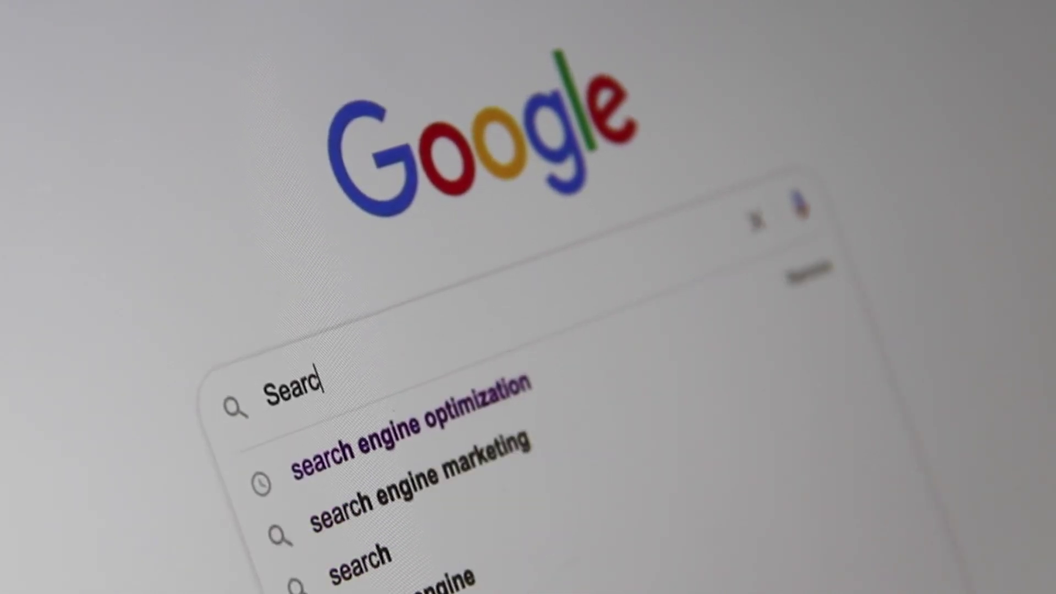
{"action": "type", "text": "h Engine"}
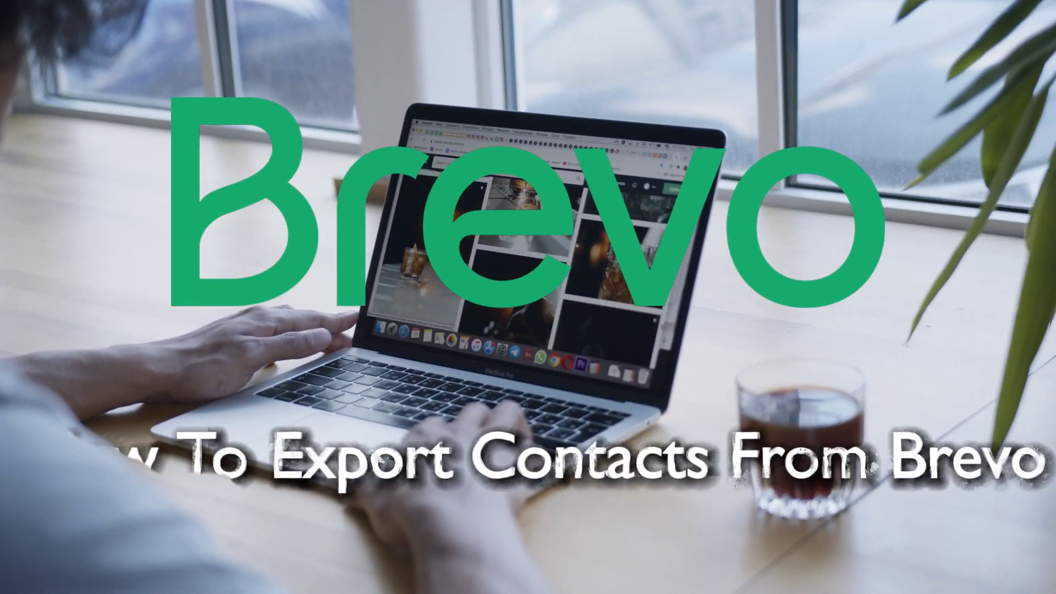
{"action": "scroll", "coordinate": [533, 258], "scroll_direction": "up", "scroll_amount": 5}
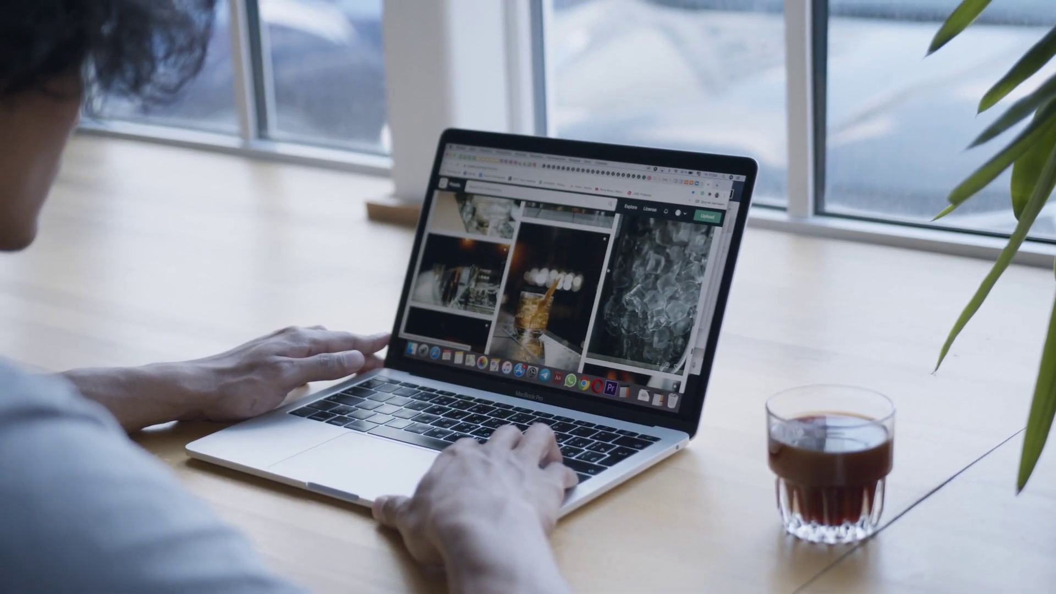
{"action": "scroll", "coordinate": [534, 264], "scroll_direction": "up", "scroll_amount": 5}
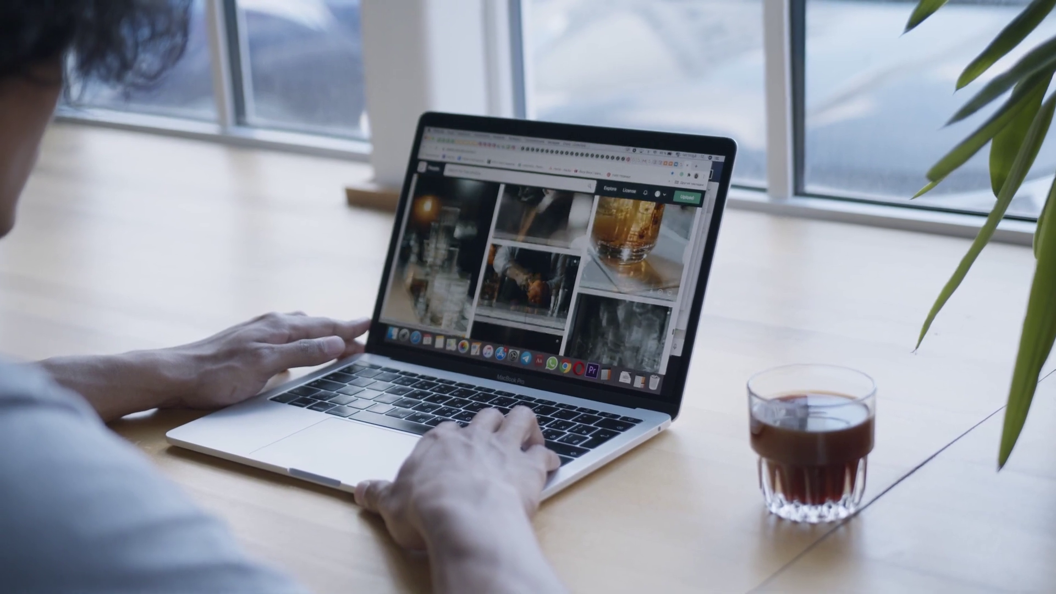
{"action": "scroll", "coordinate": [536, 269], "scroll_direction": "up", "scroll_amount": 4}
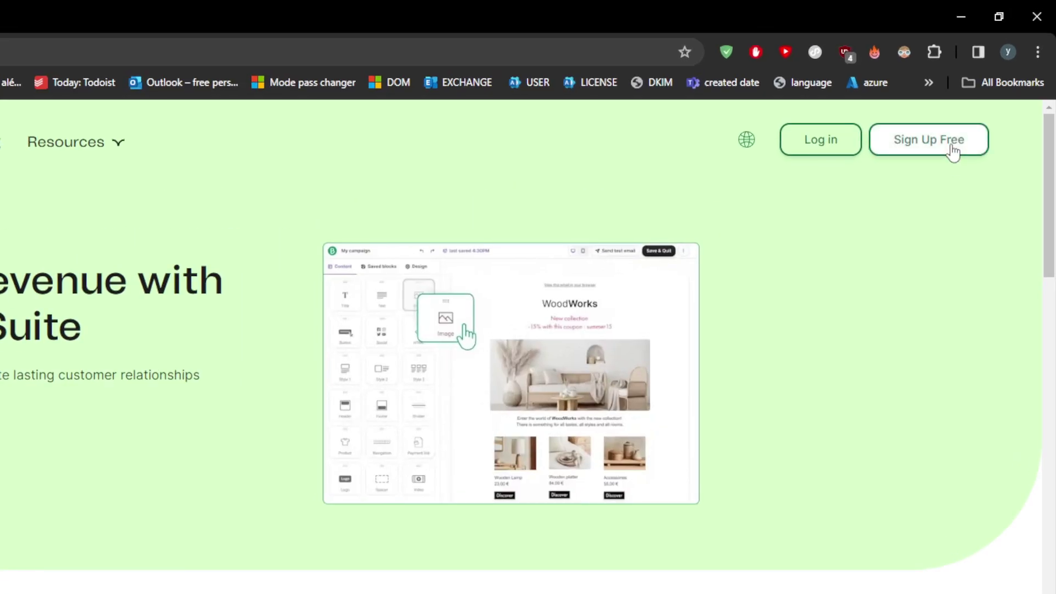
Sign up free with a Google account to reach the Brevo dashboard home
{"action": "left_click", "coordinate": [953, 151]}
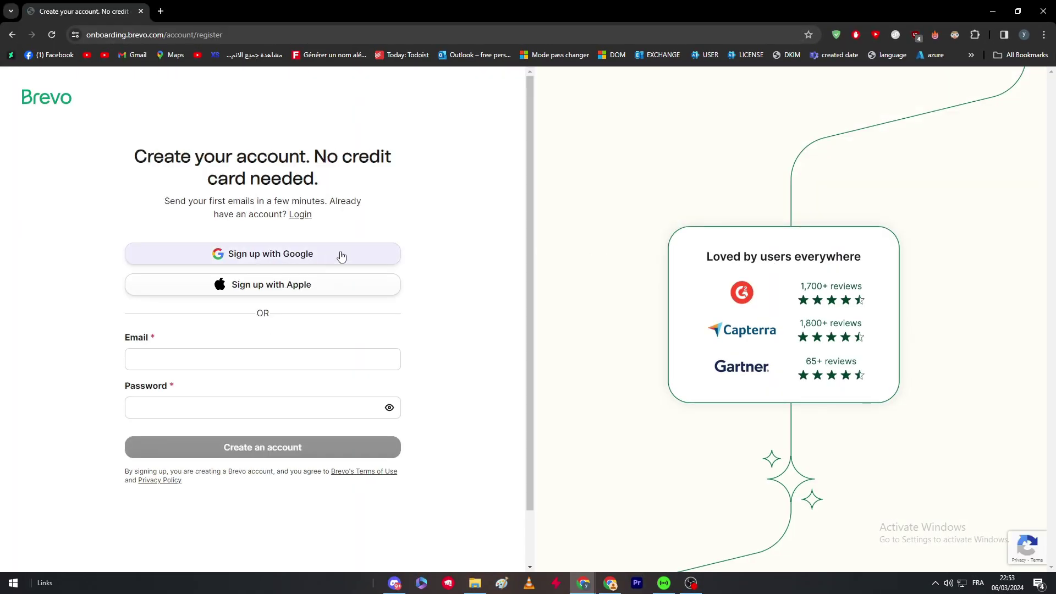
{"action": "left_click", "coordinate": [341, 256]}
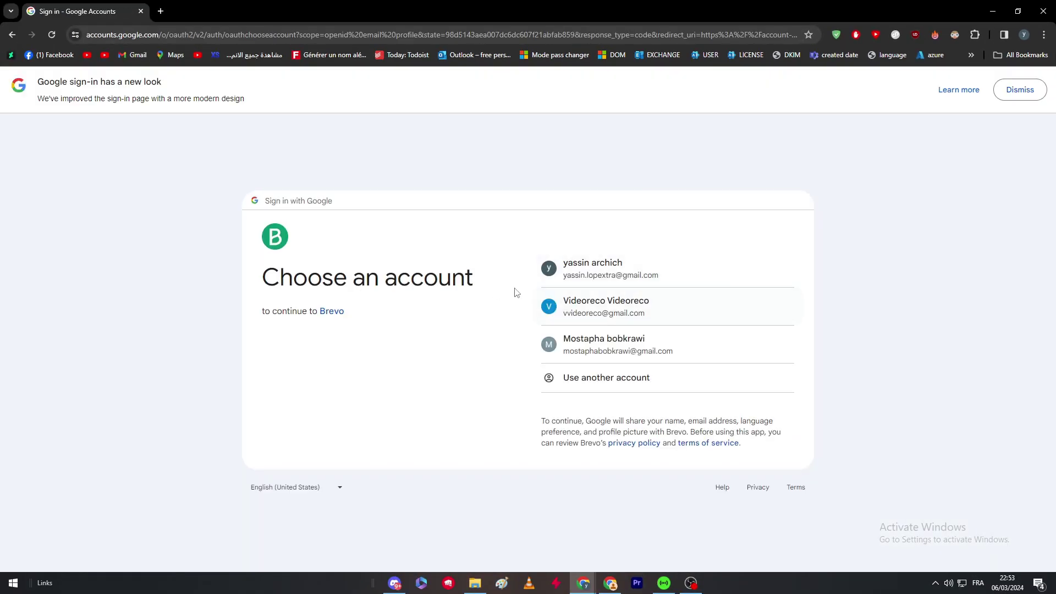
{"action": "left_click", "coordinate": [610, 275]}
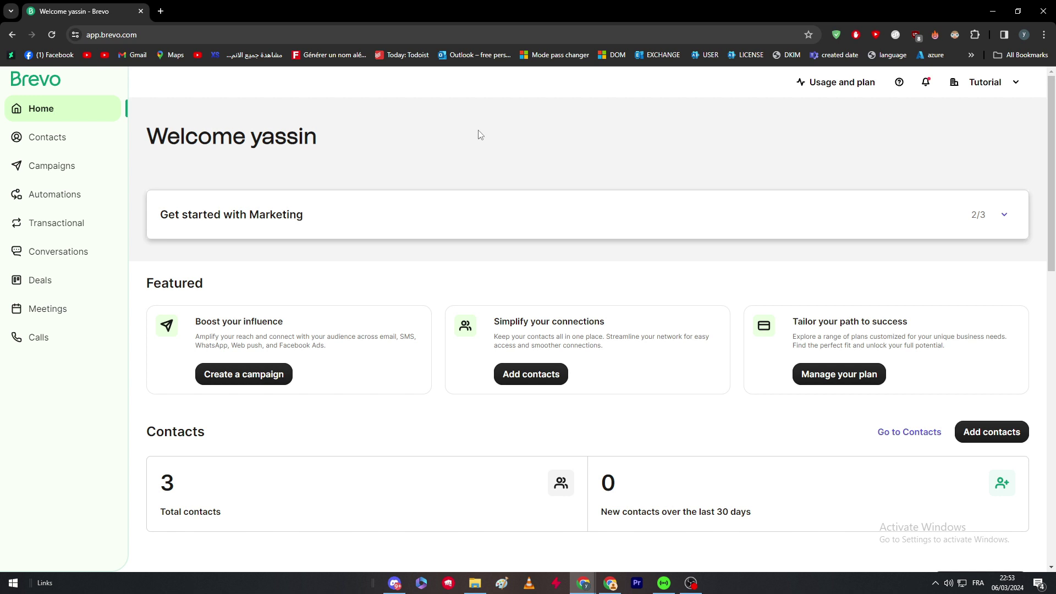
Go to Contacts, look at Segments and Landing pages, and settle on the Lists page
{"action": "left_click", "coordinate": [690, 583]}
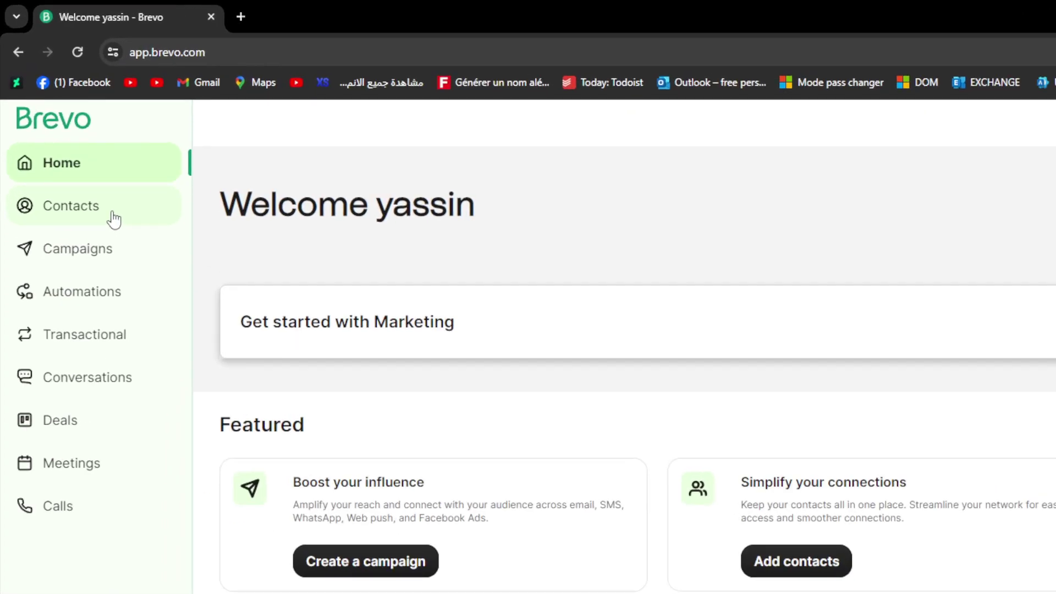
{"action": "left_click", "coordinate": [114, 219]}
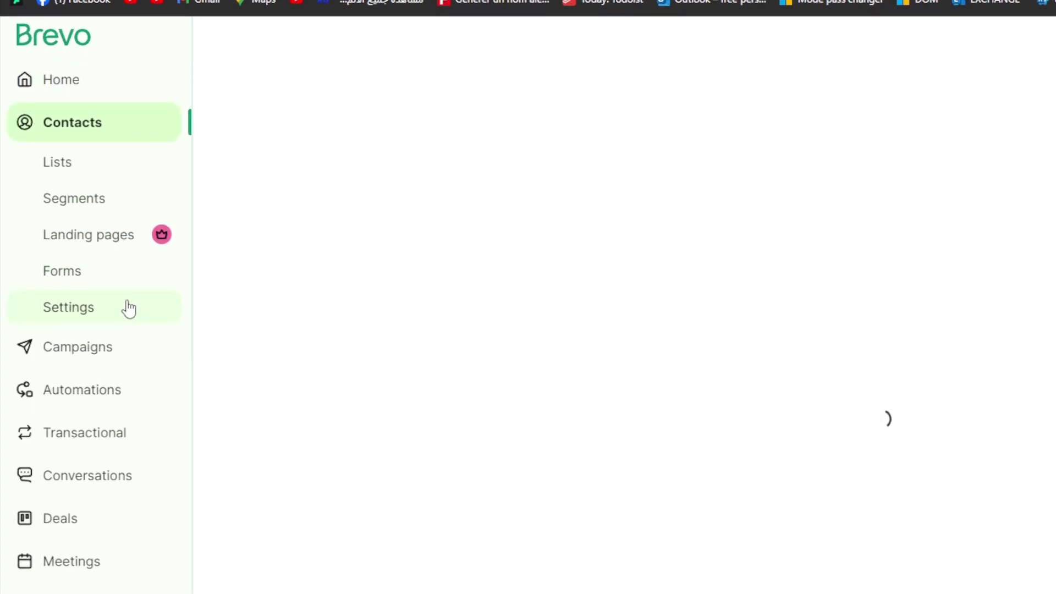
{"action": "left_click", "coordinate": [87, 254]}
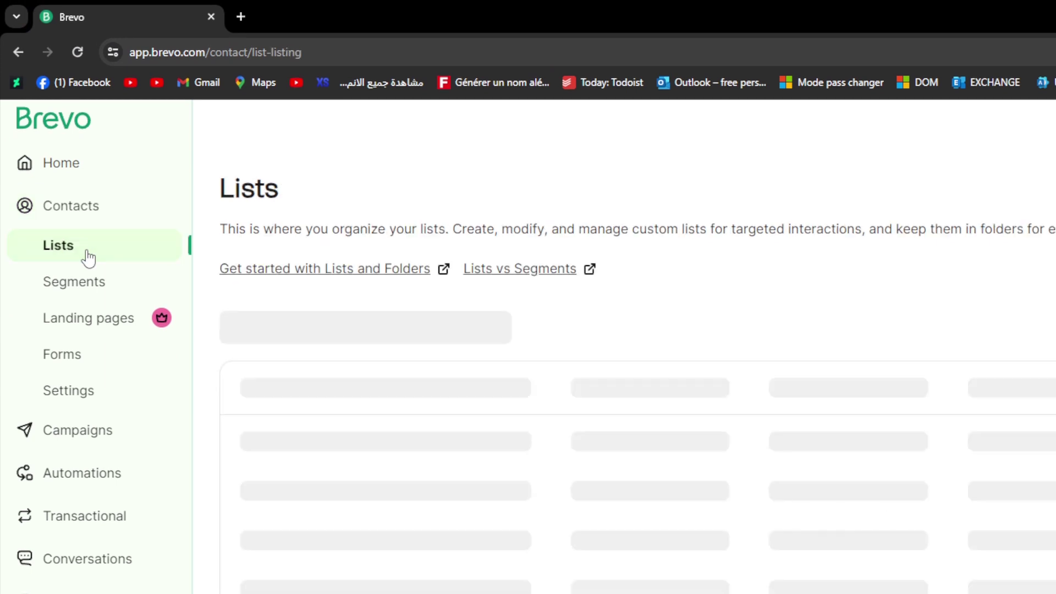
{"action": "left_click", "coordinate": [85, 286]}
{"action": "left_click", "coordinate": [79, 314]}
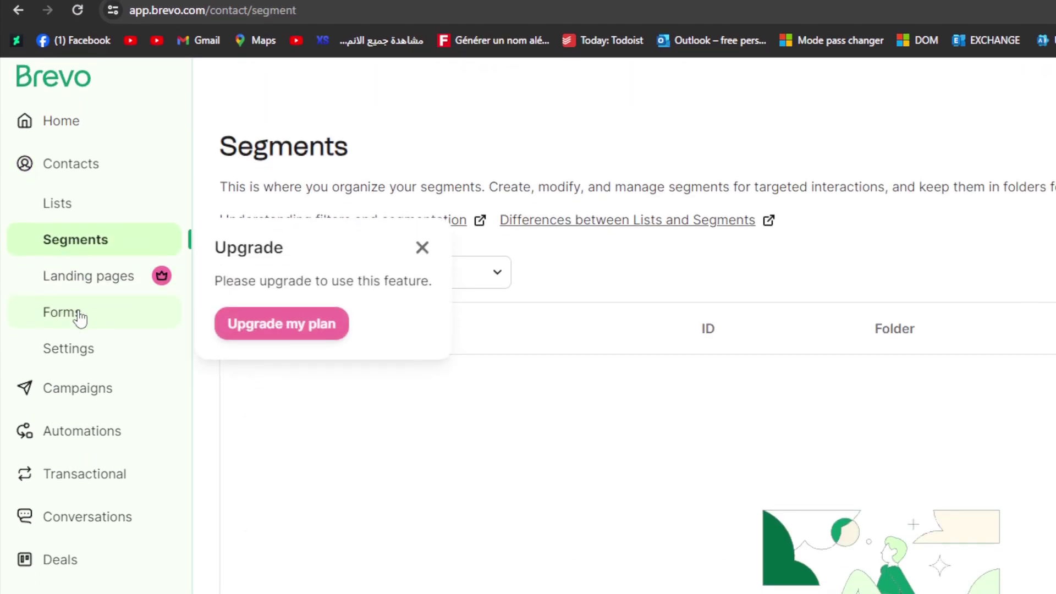
{"action": "left_click", "coordinate": [84, 228]}
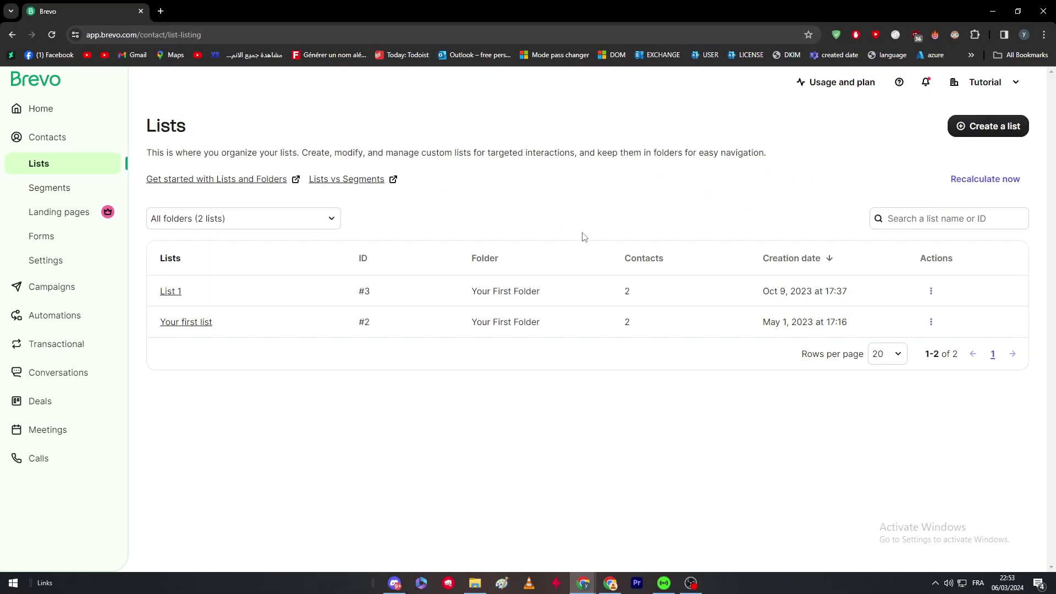
Delete List 1 from the contact lists
{"action": "left_click", "coordinate": [929, 292]}
{"action": "left_click", "coordinate": [849, 445]}
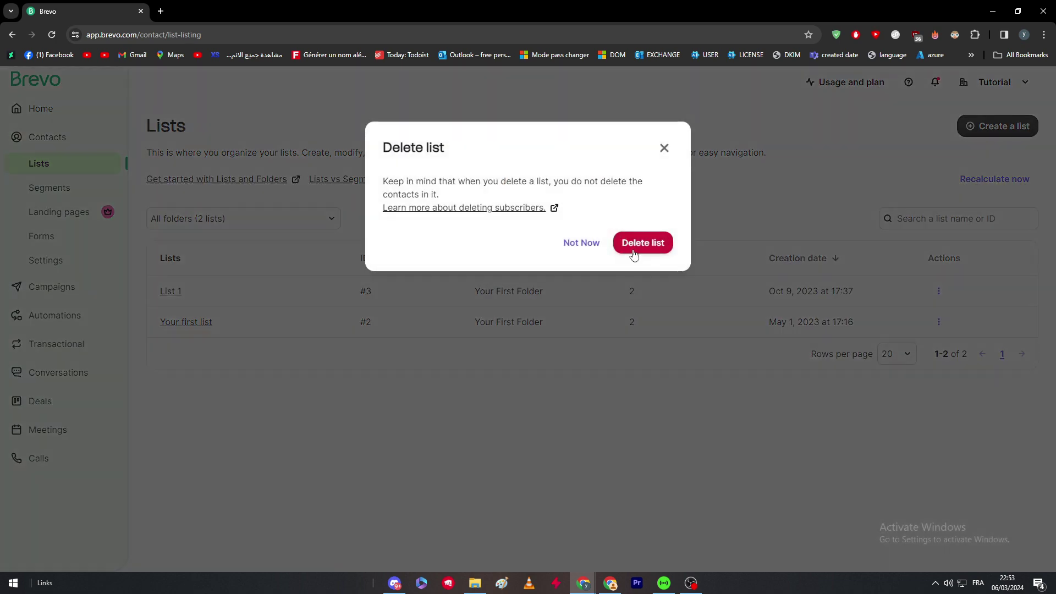
{"action": "left_click", "coordinate": [634, 254]}
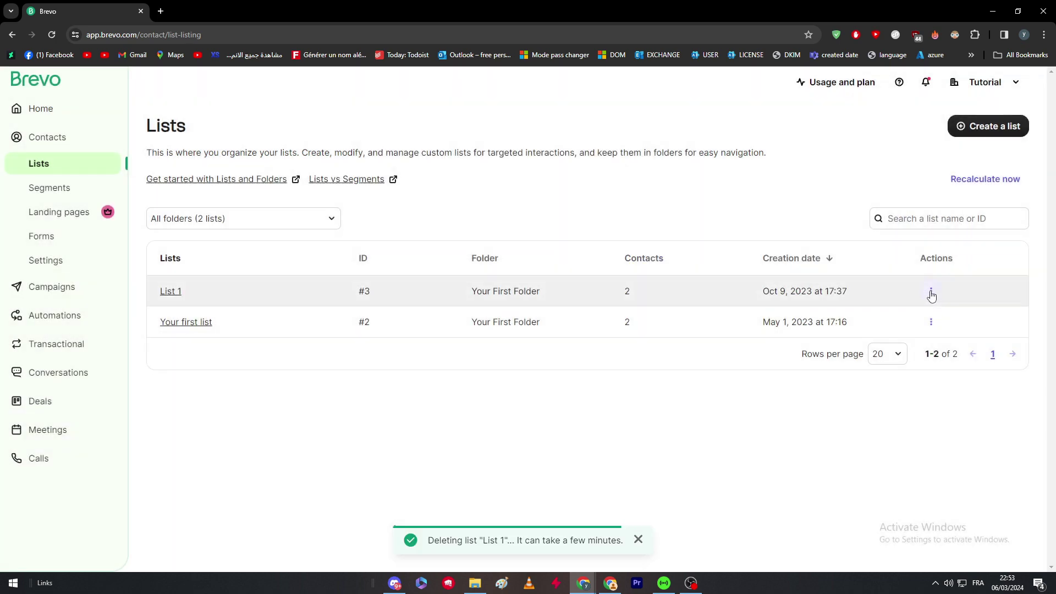
{"action": "left_click", "coordinate": [931, 294]}
{"action": "left_click", "coordinate": [844, 443]}
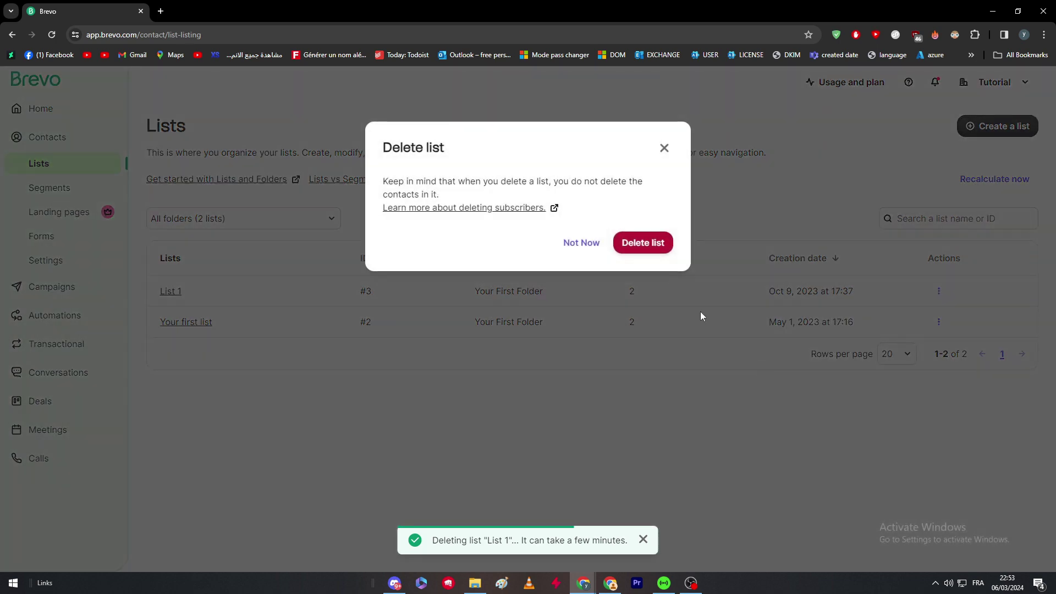
{"action": "left_click", "coordinate": [649, 241]}
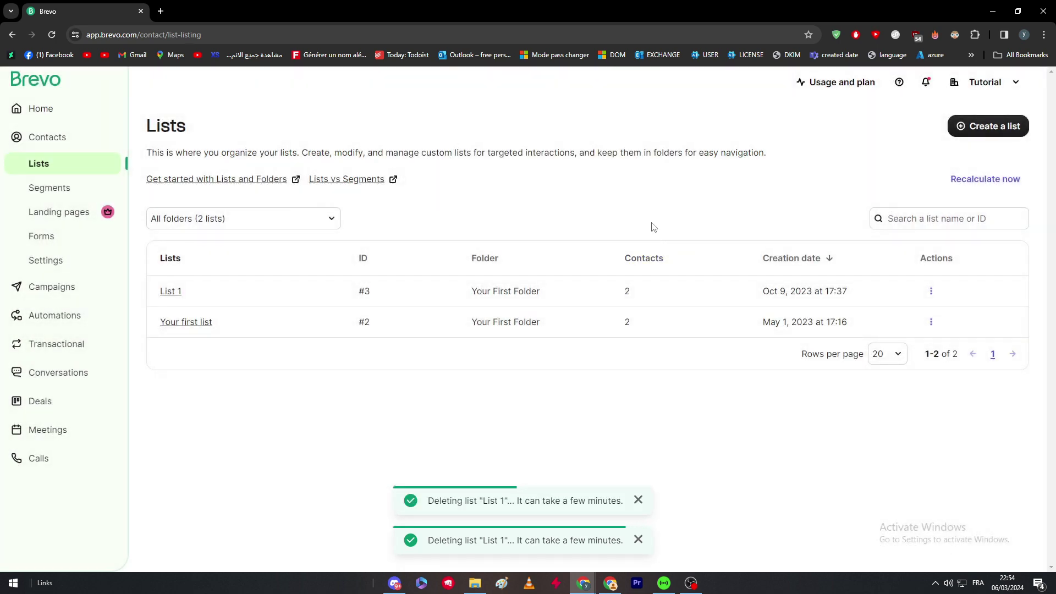
Create a new list named 'Exporting List' in Your First Folder
{"action": "left_click", "coordinate": [967, 130]}
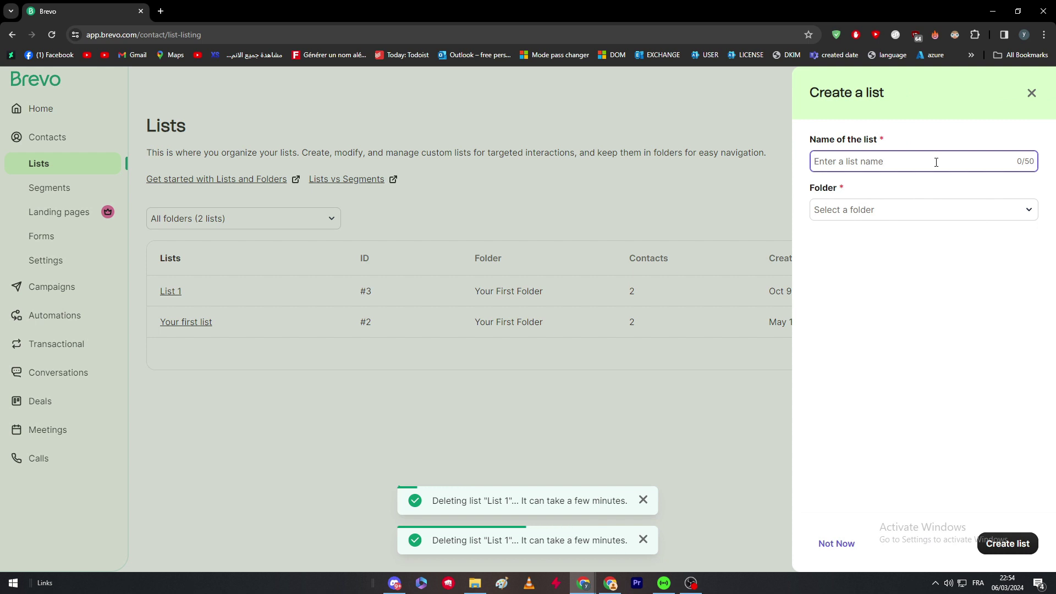
{"action": "type", "text": "Exporting"}
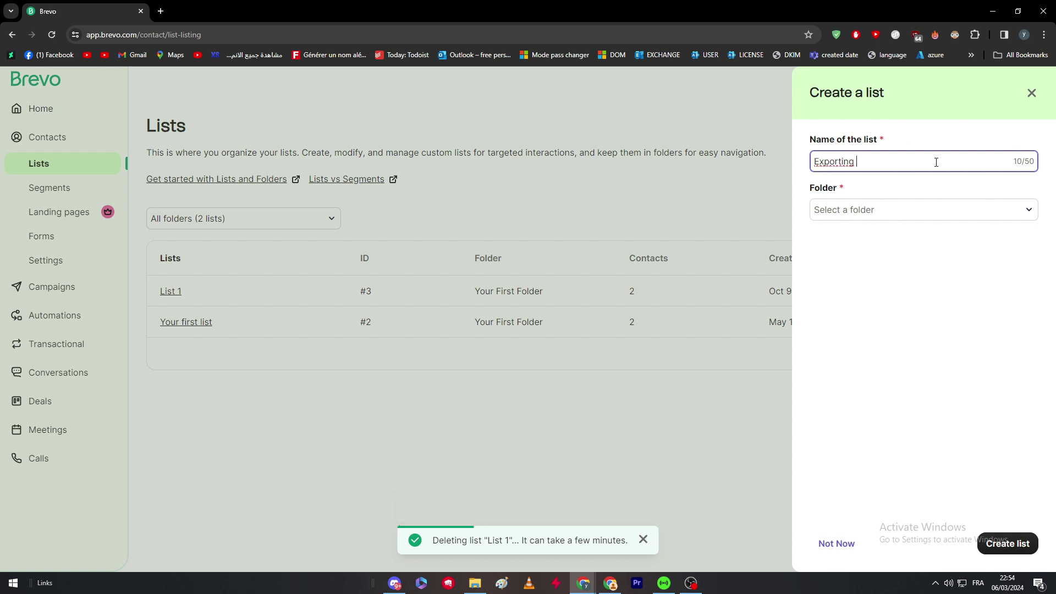
{"action": "type", "text": " List"}
{"action": "left_click", "coordinate": [897, 217]}
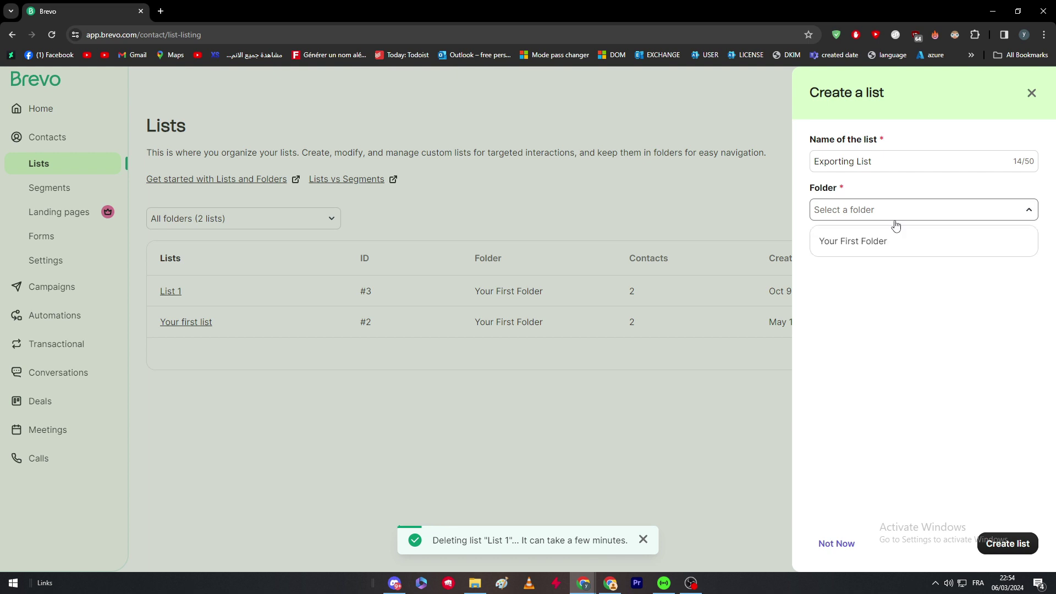
{"action": "left_click", "coordinate": [887, 243]}
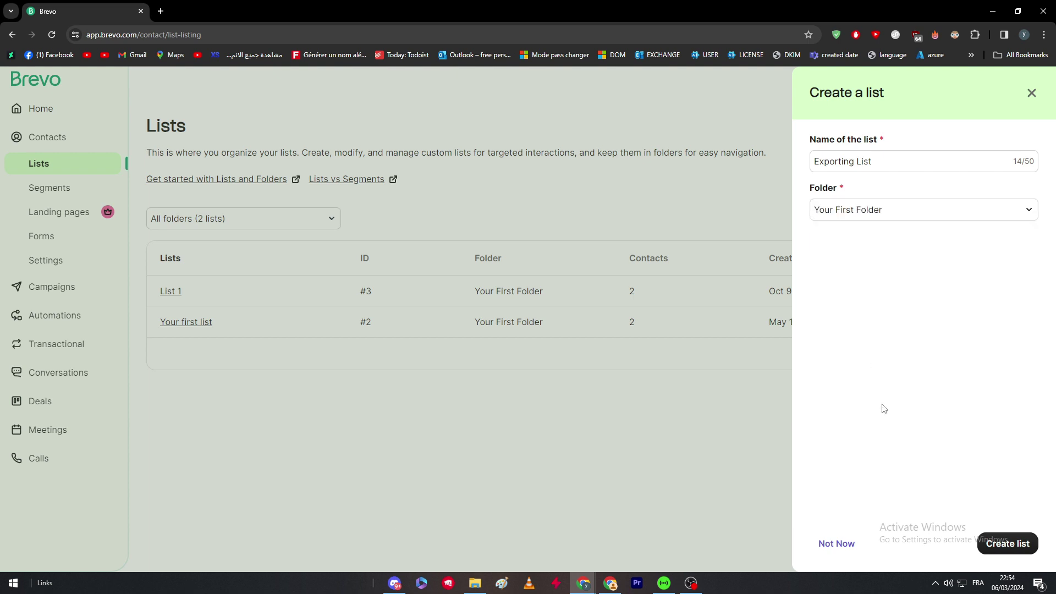
{"action": "left_click", "coordinate": [1007, 543]}
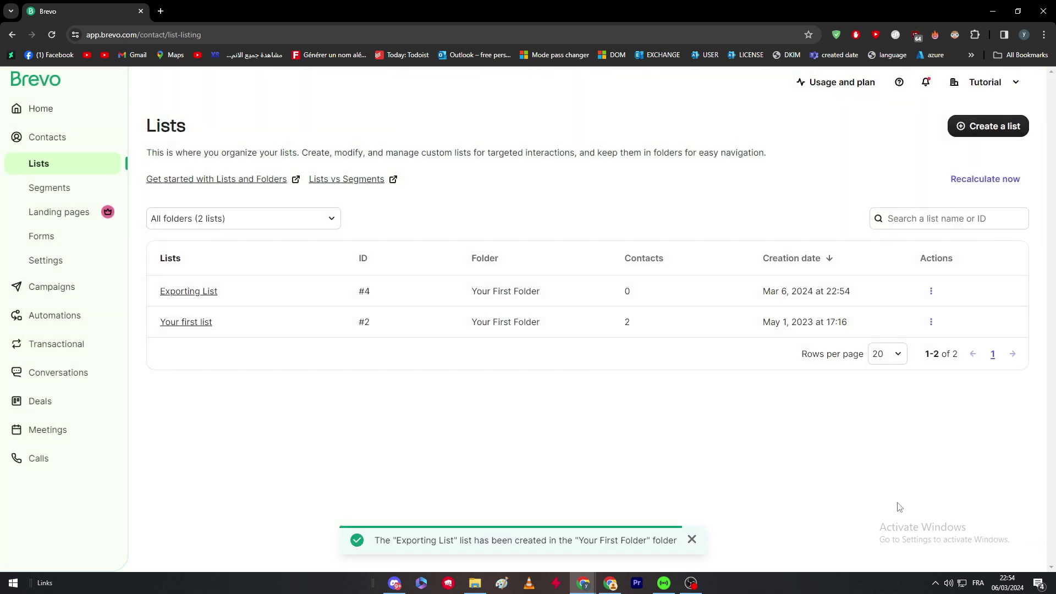
Open the Exporting List's contacts, keeping all folders shown
{"action": "left_click", "coordinate": [263, 218]}
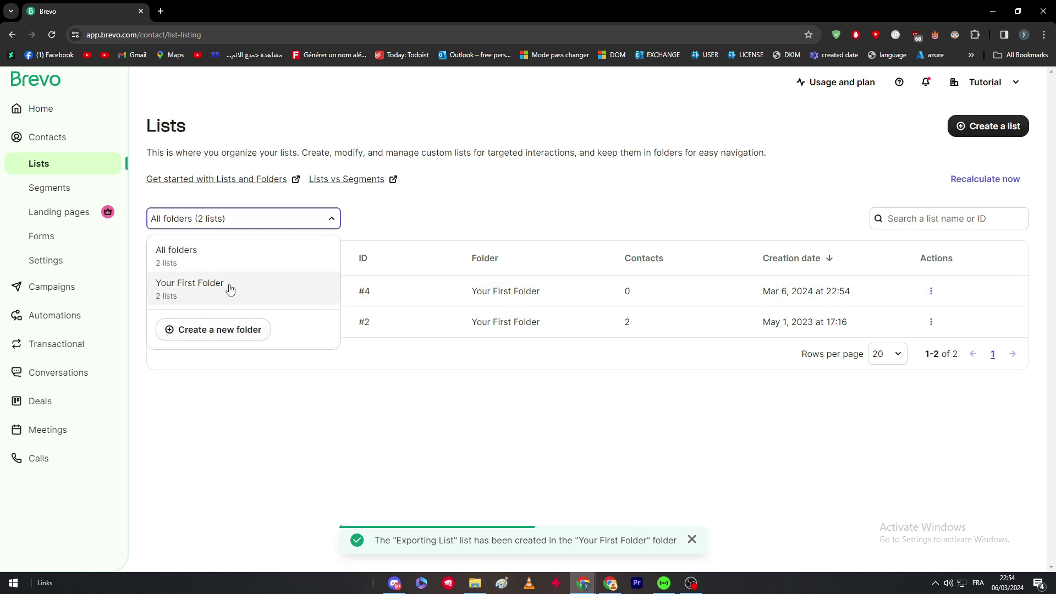
{"action": "left_click", "coordinate": [219, 269]}
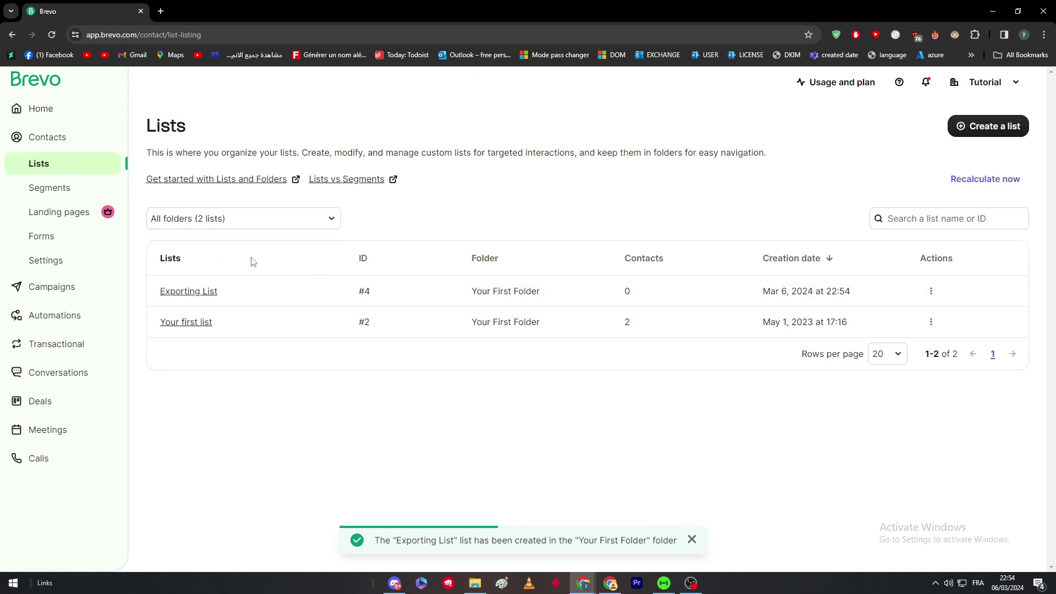
{"action": "left_click", "coordinate": [208, 295]}
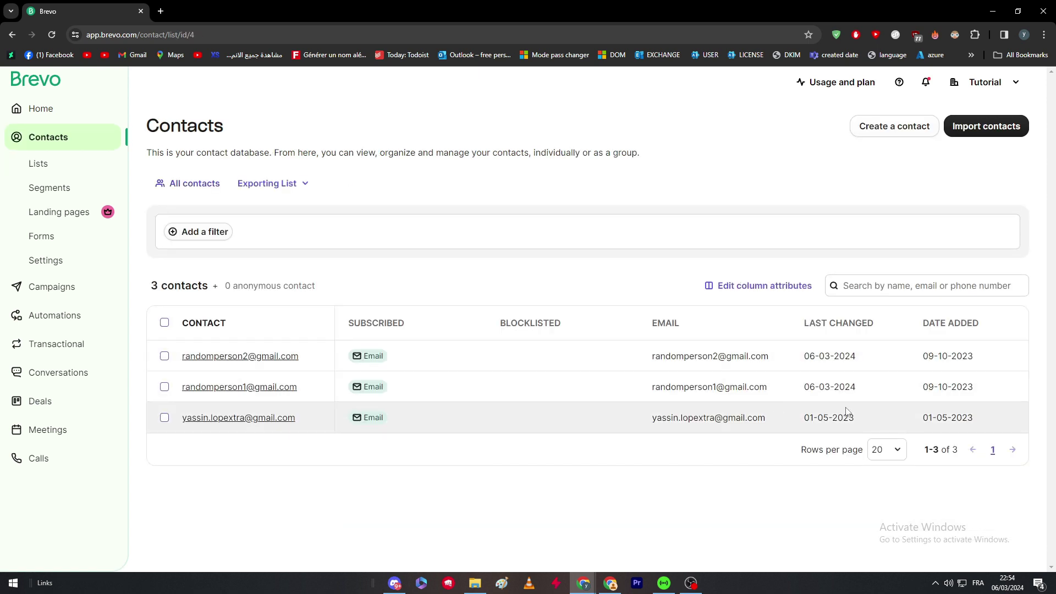
Select all 3 contacts and remove them from all your lists
{"action": "left_click", "coordinate": [164, 322]}
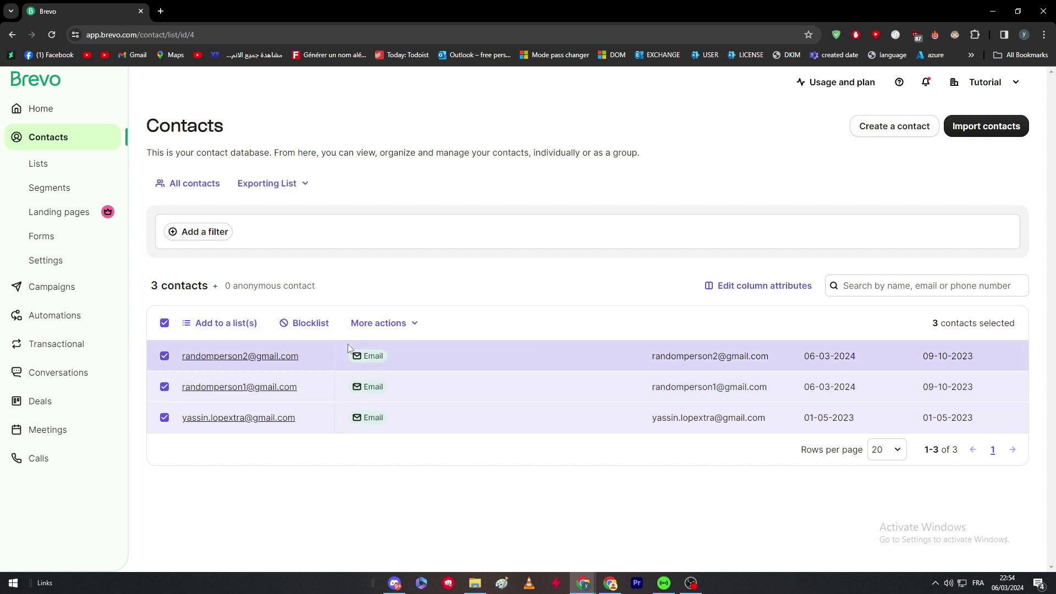
{"action": "left_click", "coordinate": [413, 323]}
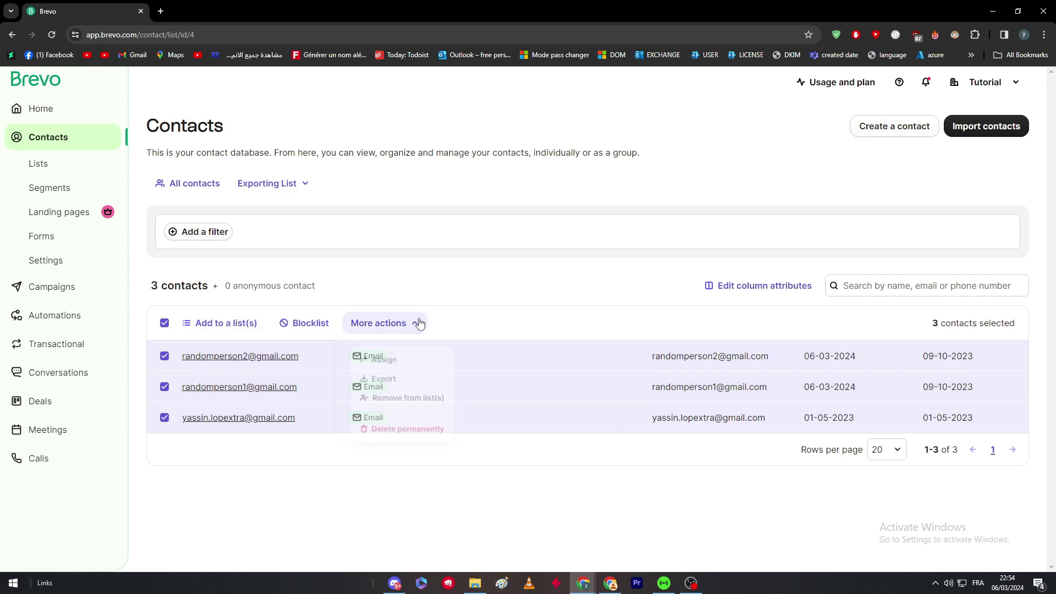
{"action": "left_click", "coordinate": [405, 398]}
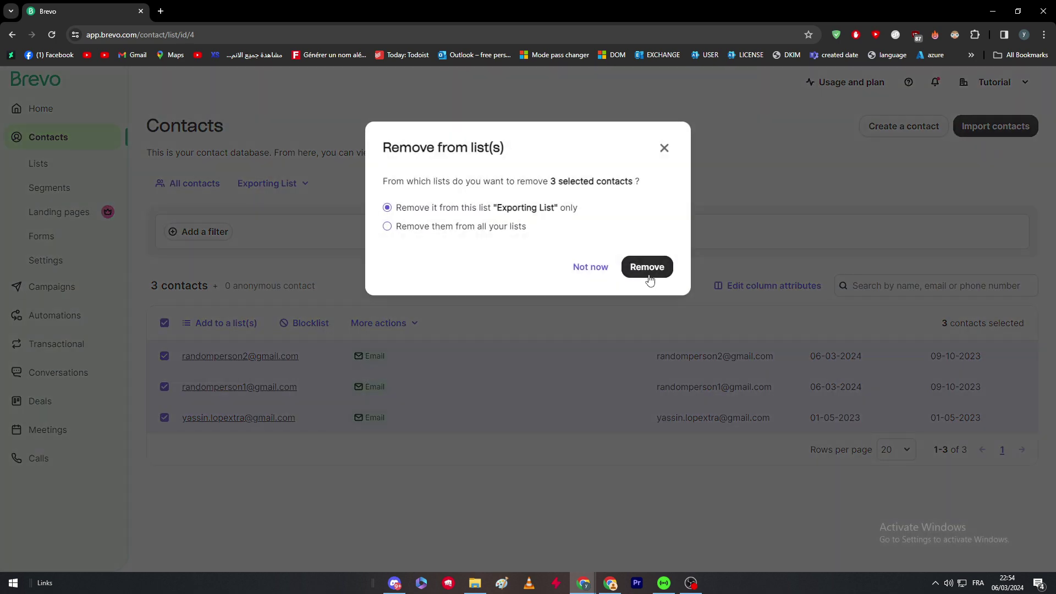
{"action": "left_click", "coordinate": [509, 229]}
{"action": "left_click", "coordinate": [641, 275]}
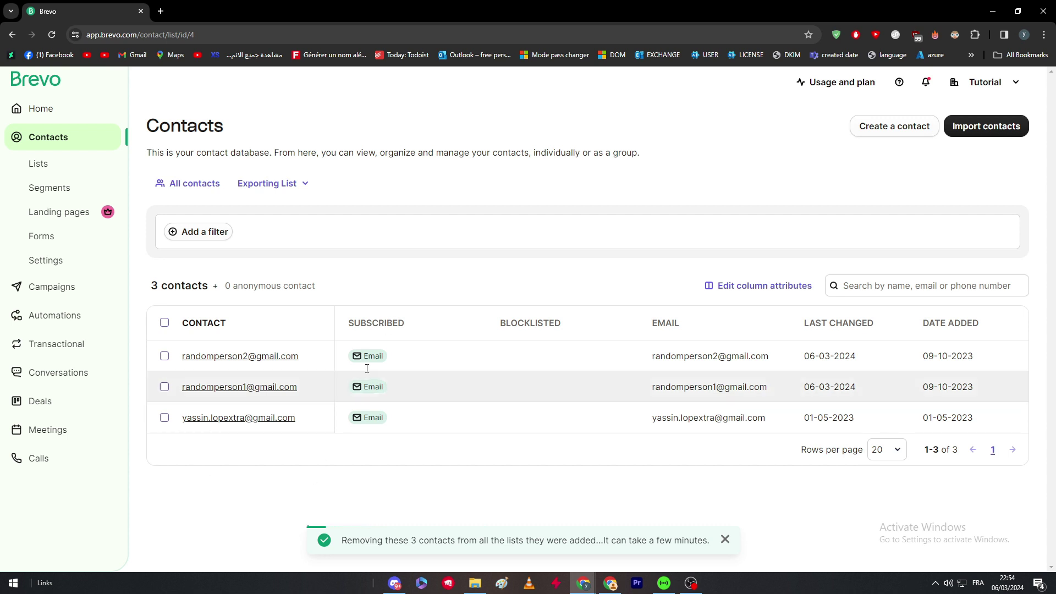
Reload the Exporting List and scroll through its now-empty contents
{"action": "left_click", "coordinate": [53, 35]}
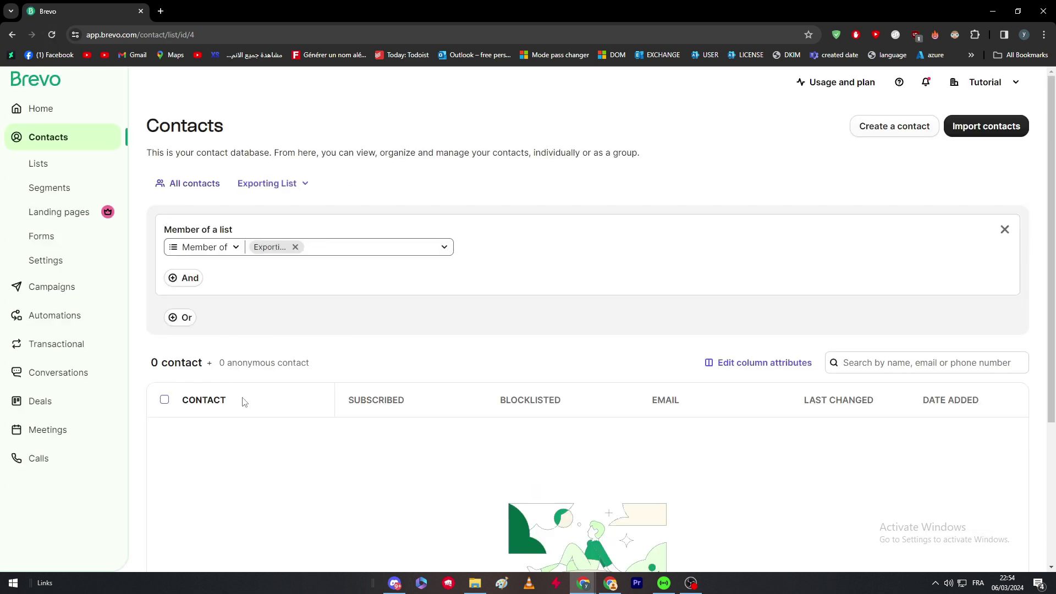
{"action": "scroll", "coordinate": [289, 377], "scroll_direction": "down", "scroll_amount": 4}
{"action": "scroll", "coordinate": [342, 379], "scroll_direction": "up", "scroll_amount": 1}
{"action": "scroll", "coordinate": [555, 490], "scroll_direction": "down", "scroll_amount": 1}
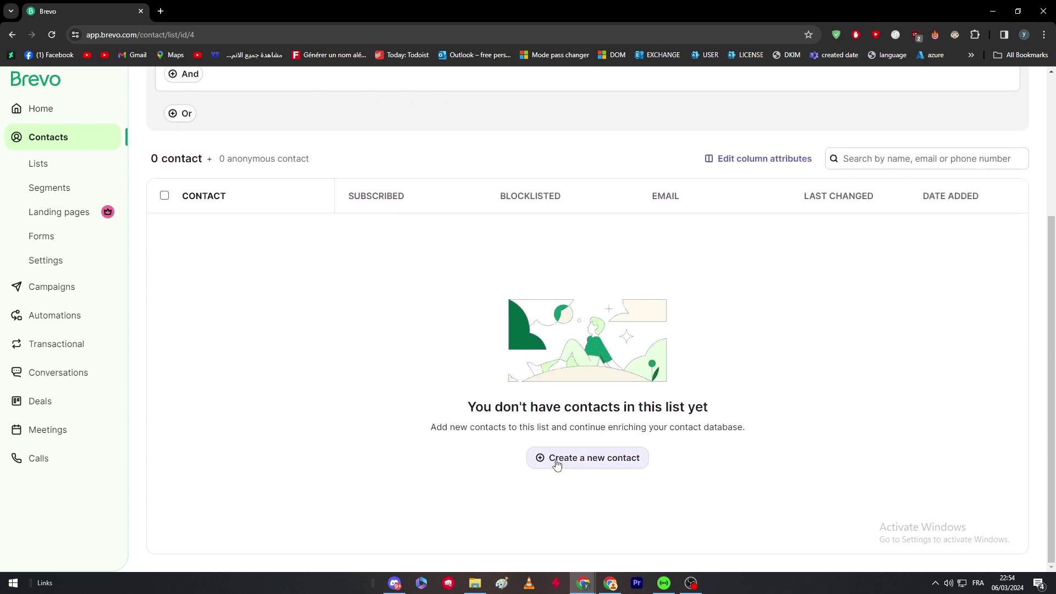
{"action": "scroll", "coordinate": [464, 424], "scroll_direction": "up", "scroll_amount": 3}
{"action": "scroll", "coordinate": [573, 464], "scroll_direction": "down", "scroll_amount": 2}
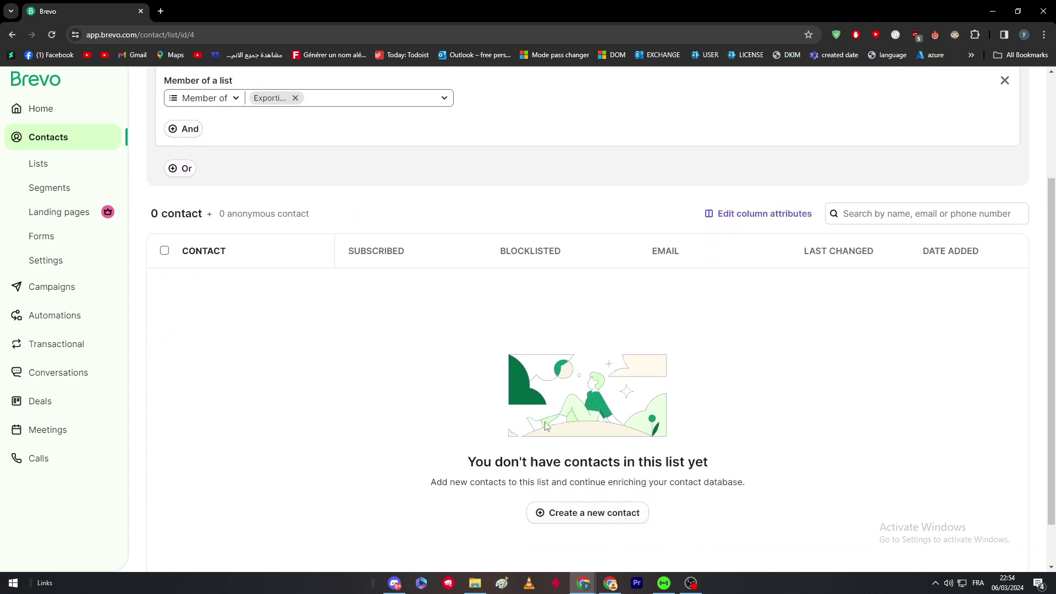
{"action": "scroll", "coordinate": [546, 426], "scroll_direction": "down", "scroll_amount": 1}
Create a contact with first name, last name and a new Gmail address, fixing the duplicate-email error
{"action": "left_click", "coordinate": [621, 459]}
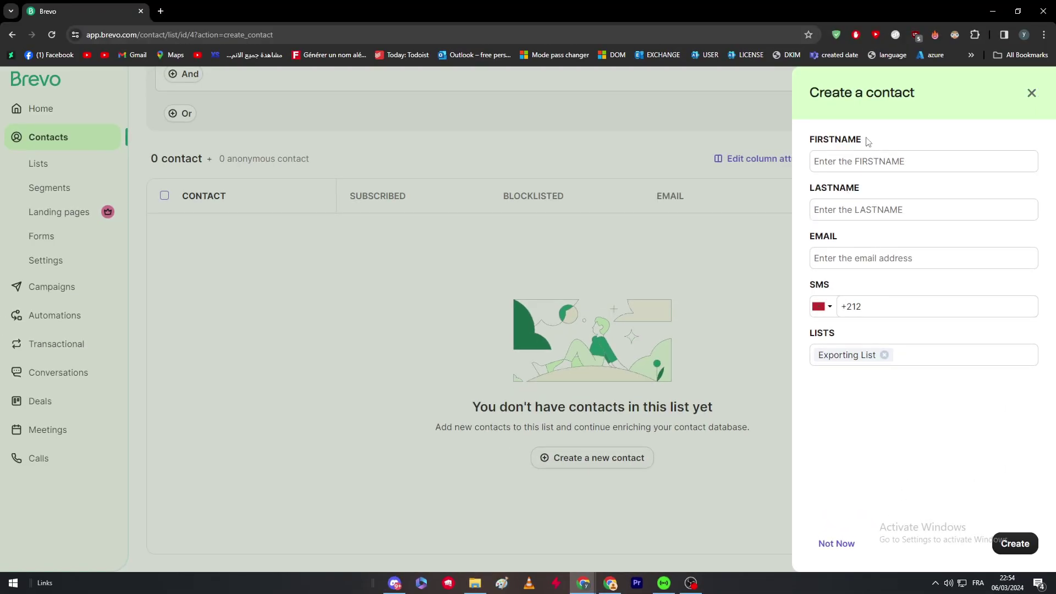
{"action": "left_click", "coordinate": [850, 167]}
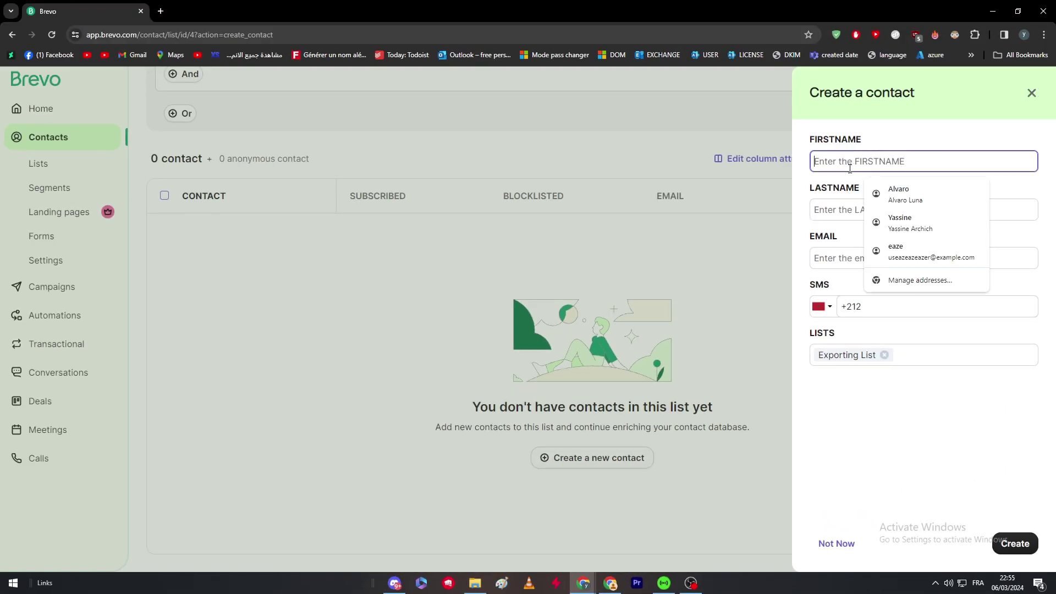
{"action": "left_click", "coordinate": [898, 193]}
{"action": "left_click", "coordinate": [846, 254]}
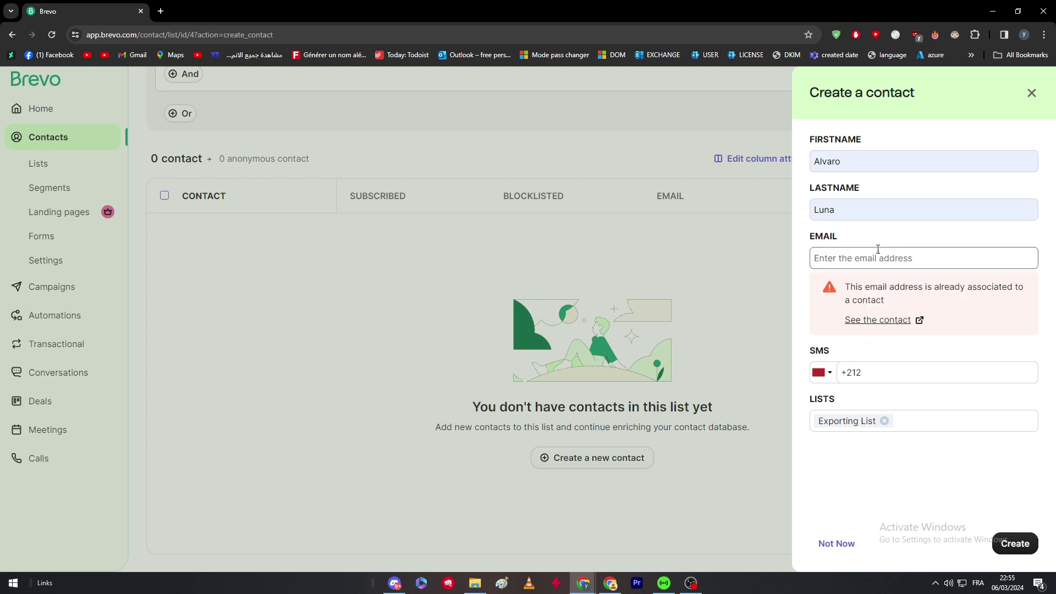
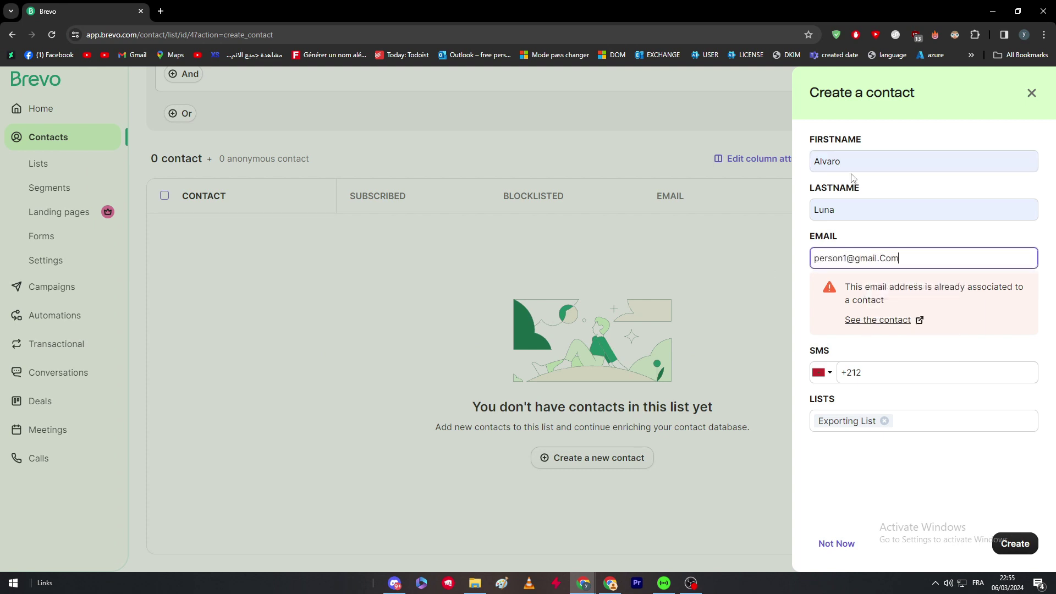
{"action": "left_click", "coordinate": [1012, 543]}
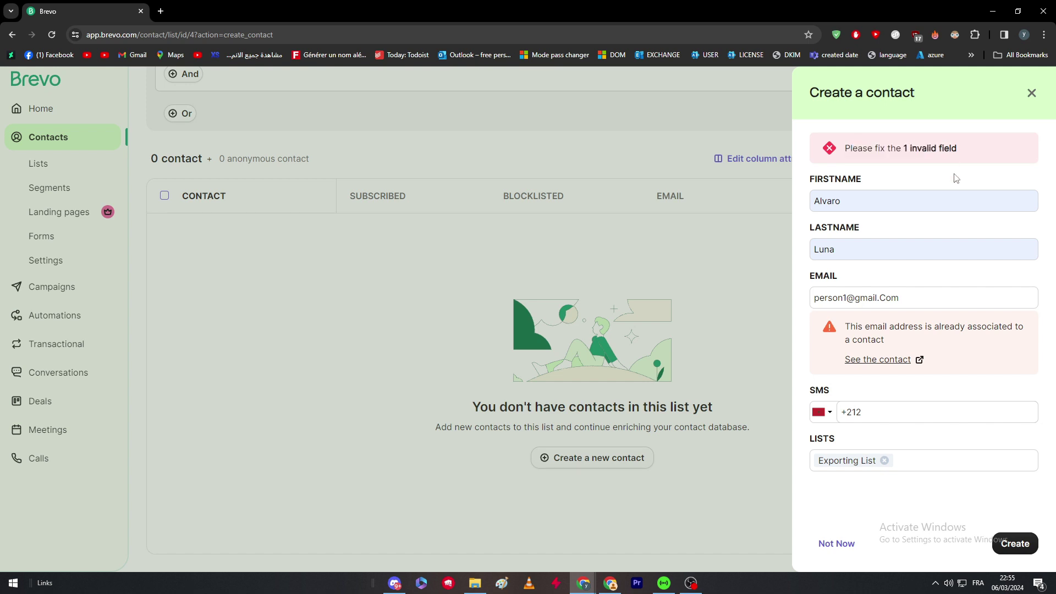
{"action": "left_click_drag", "start_coordinate": [896, 338], "coordinate": [928, 325]}
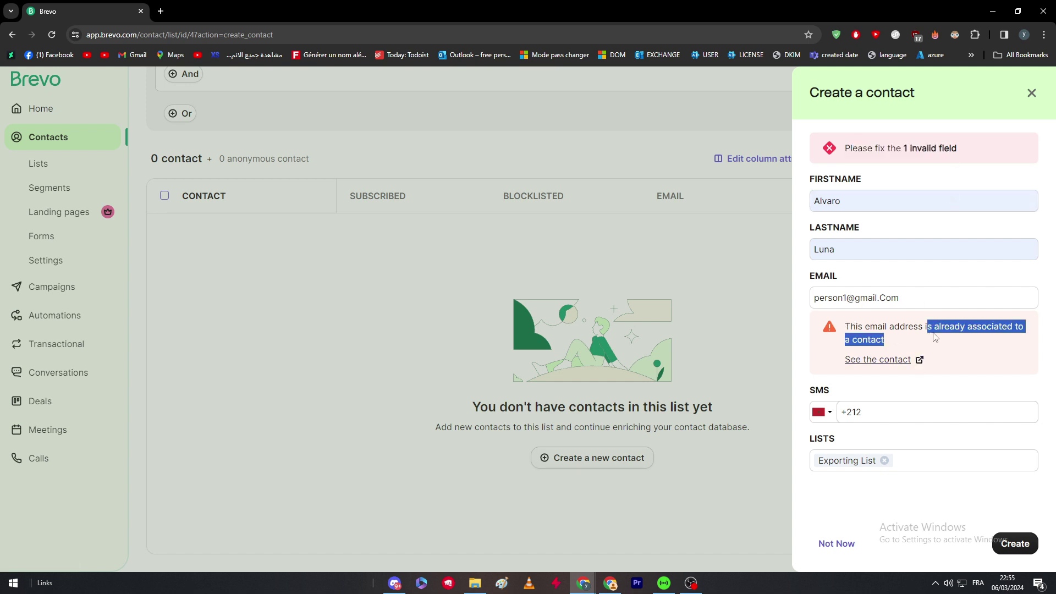
{"action": "left_click", "coordinate": [939, 296]}
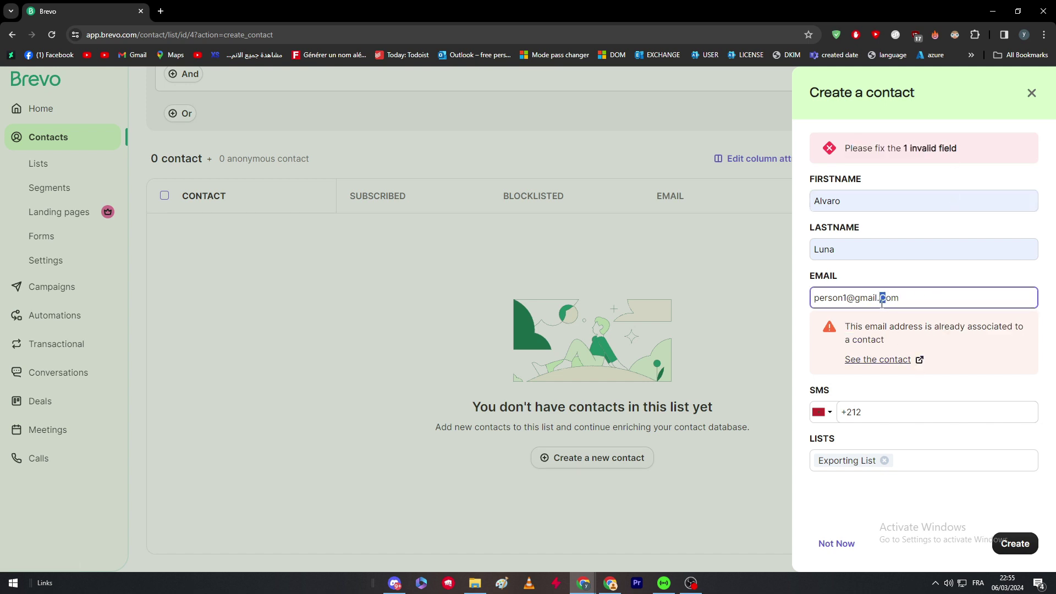
{"action": "left_click", "coordinate": [934, 410]}
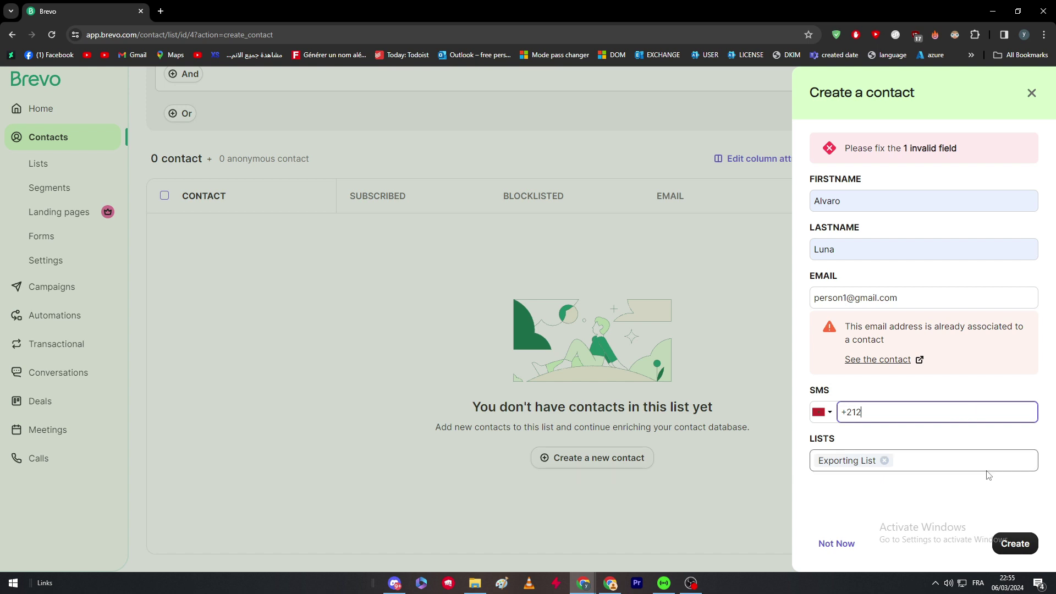
{"action": "left_click", "coordinate": [1007, 542]}
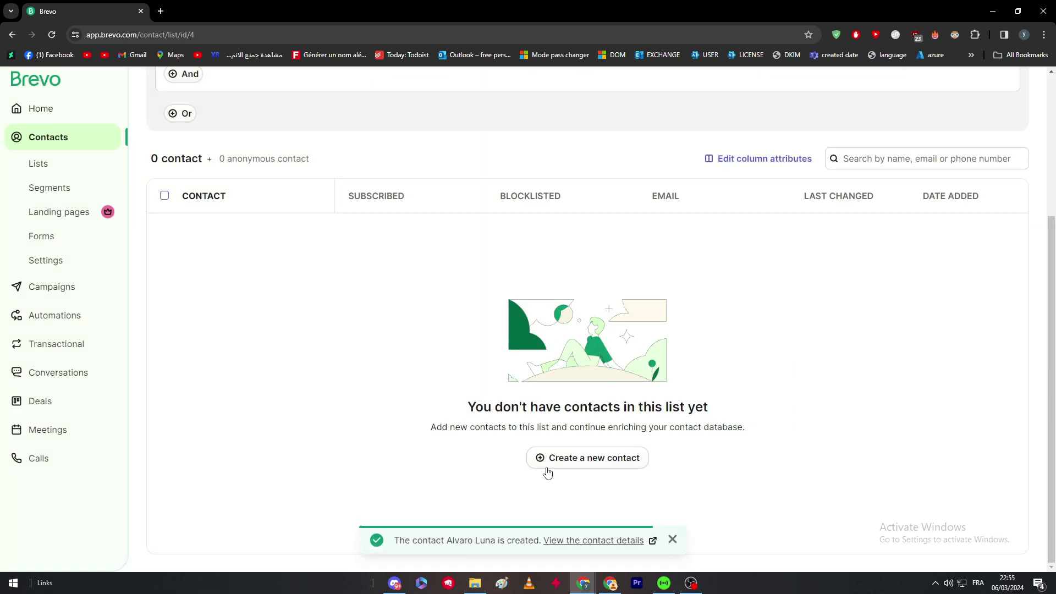
Start a second contact with the previous email address changed from 1 to 2
{"action": "left_click", "coordinate": [547, 472]}
{"action": "left_click", "coordinate": [838, 259]}
{"action": "key", "text": "ctrl+v"}
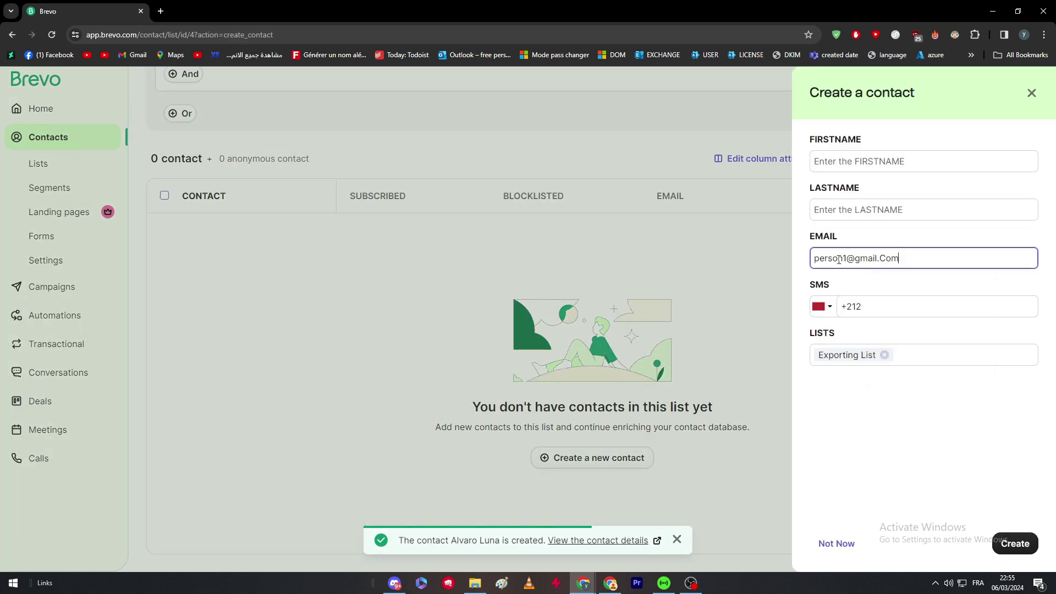
{"action": "key", "text": "BackSpace"}
{"action": "type", "text": "2"}
Replace the second contact's first and last name with new ones and save it
{"action": "left_click", "coordinate": [839, 210]}
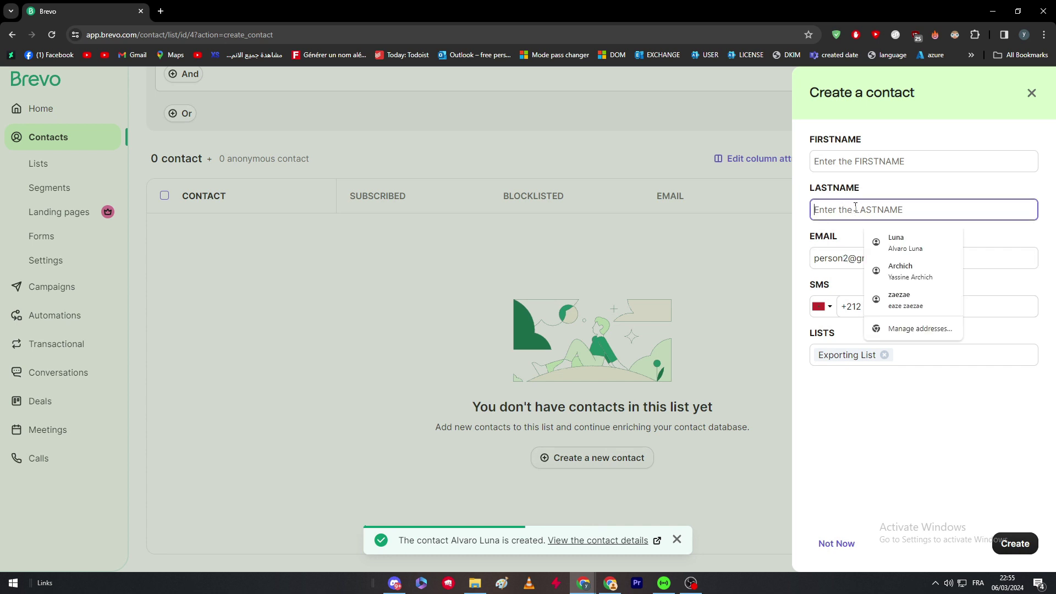
{"action": "left_click", "coordinate": [891, 239]}
{"action": "left_click", "coordinate": [877, 359]}
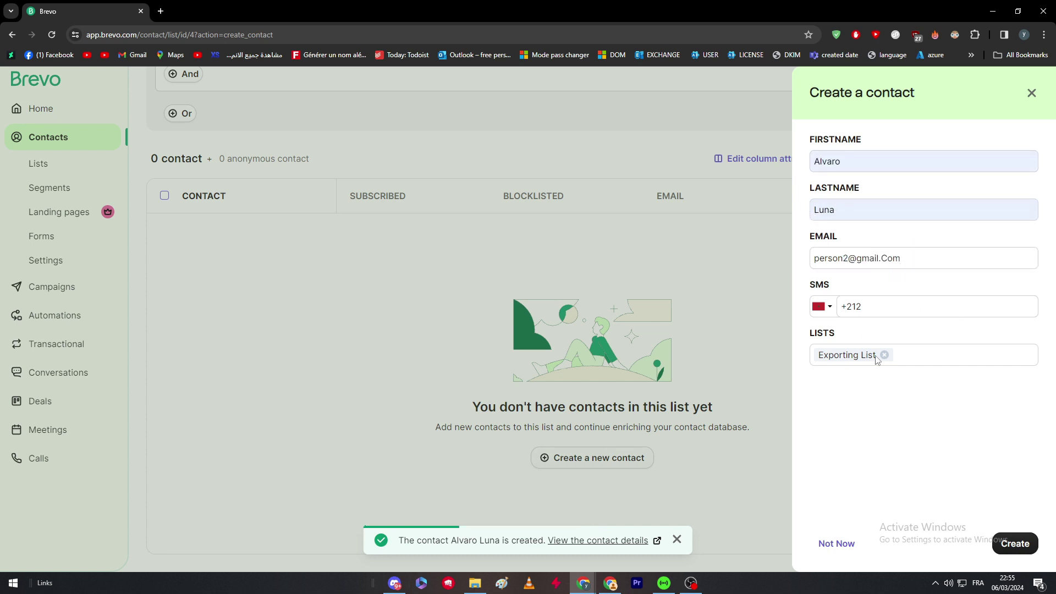
{"action": "left_click", "coordinate": [842, 165]}
{"action": "type", "text": "A"}
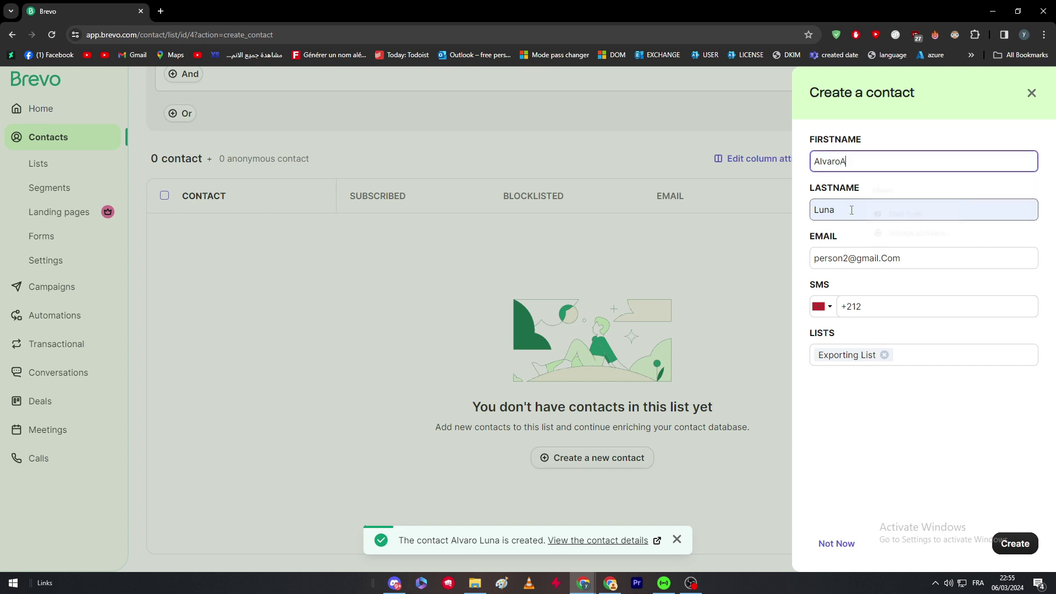
{"action": "key", "text": "ctrl+a"}
{"action": "type", "text": "Jackson"}
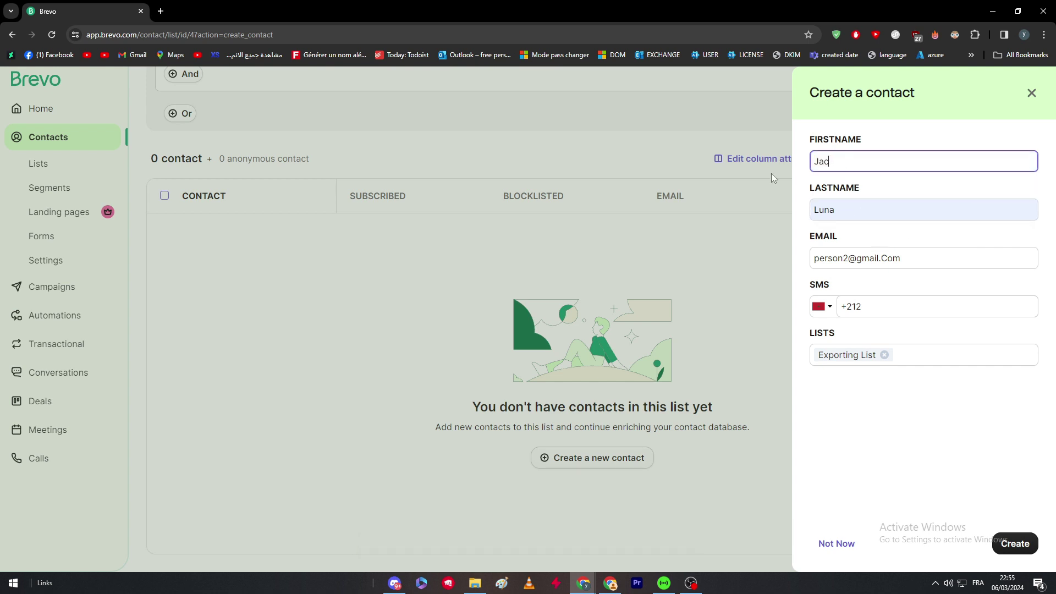
{"action": "left_click", "coordinate": [952, 209]}
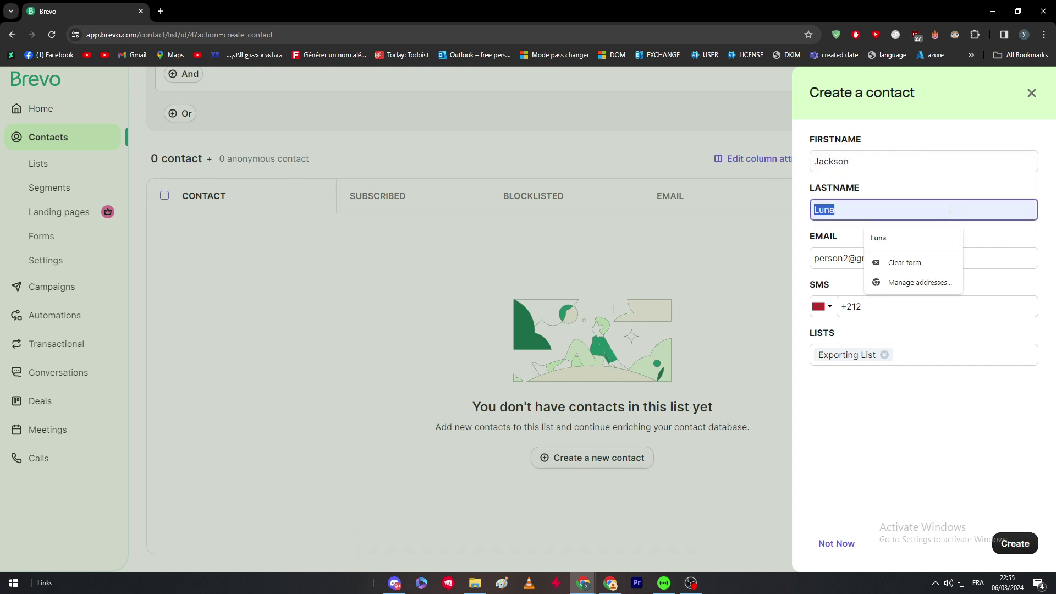
{"action": "type", "text": "Florida"}
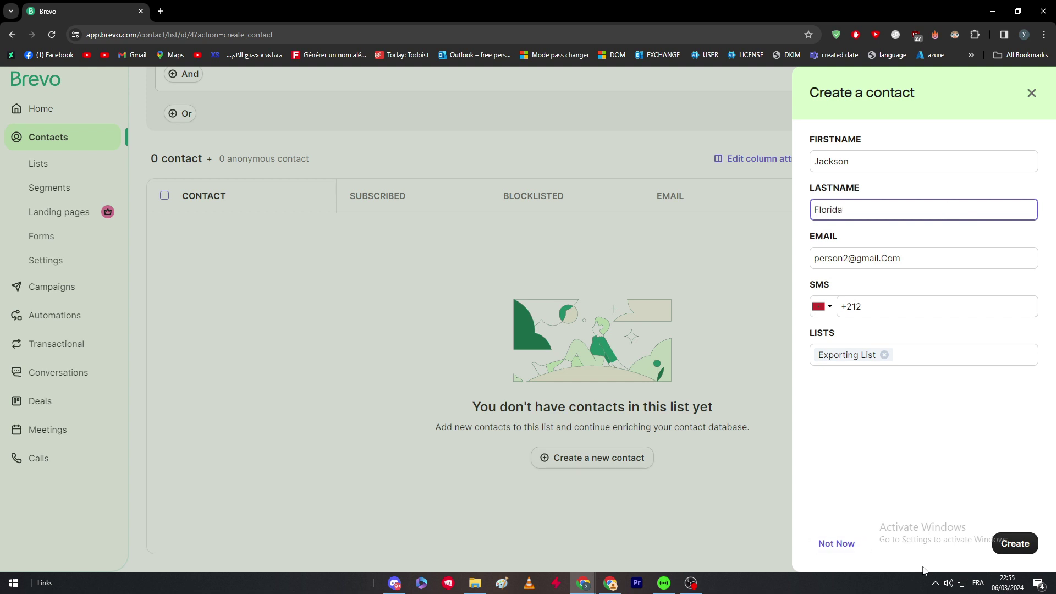
{"action": "left_click", "coordinate": [1012, 543]}
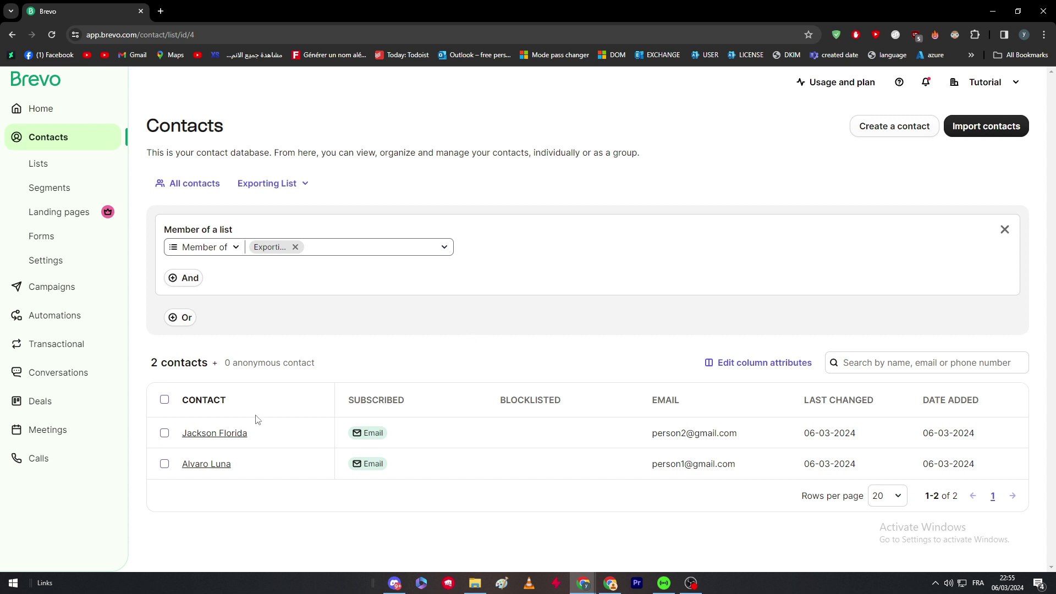
Copy the new contact's name and email address into a new browser tab, then return to the list
{"action": "left_click_drag", "start_coordinate": [260, 436], "coordinate": [182, 434]}
{"action": "left_click", "coordinate": [160, 11]}
{"action": "left_click", "coordinate": [132, 11]}
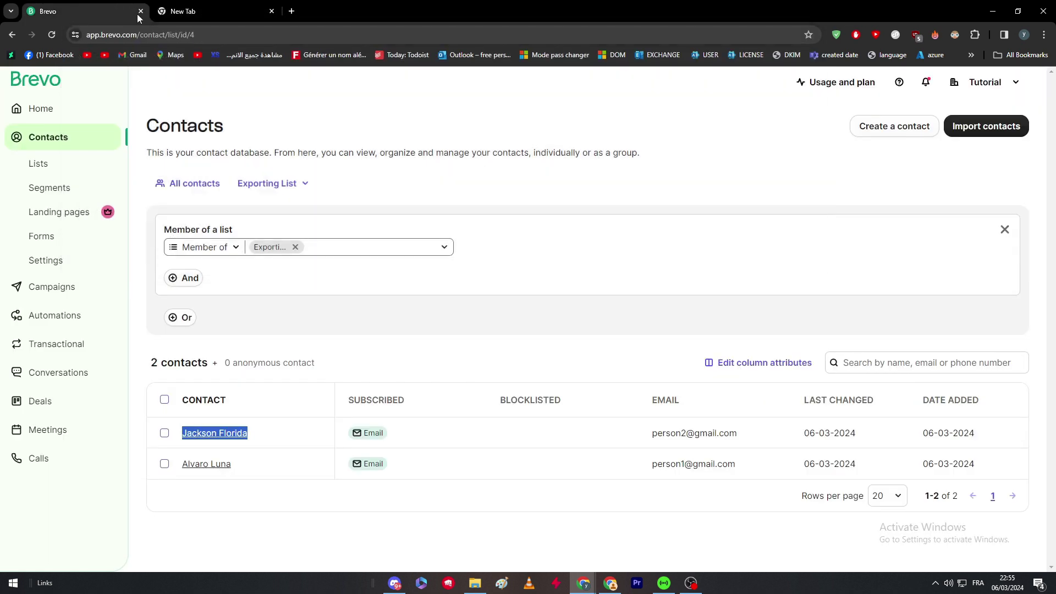
{"action": "left_click_drag", "start_coordinate": [643, 433], "coordinate": [735, 433]}
{"action": "key", "text": "ctrl+c"}
{"action": "left_click", "coordinate": [187, 11]}
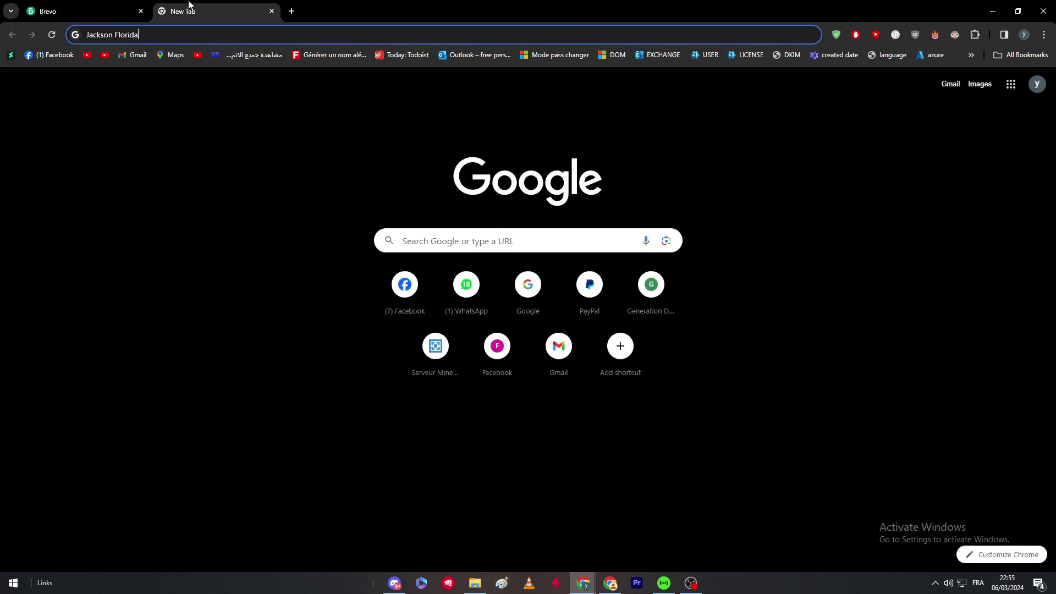
{"action": "key", "text": "ctrl+v"}
{"action": "left_click", "coordinate": [97, 11]}
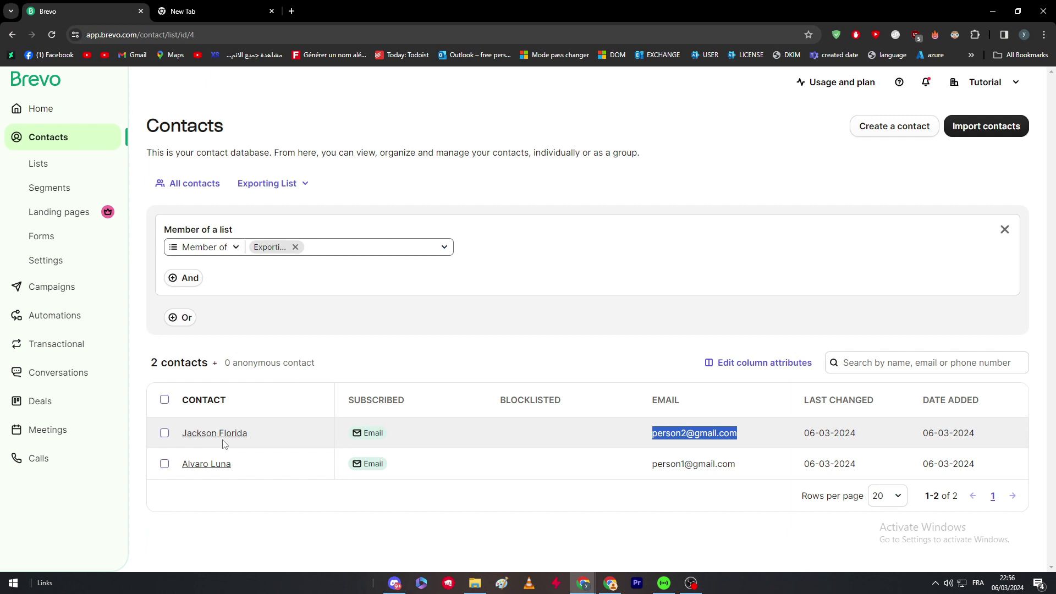
Select both Exporting List contacts and choose Export from More actions
{"action": "left_click", "coordinate": [417, 312]}
{"action": "left_click", "coordinate": [165, 401]}
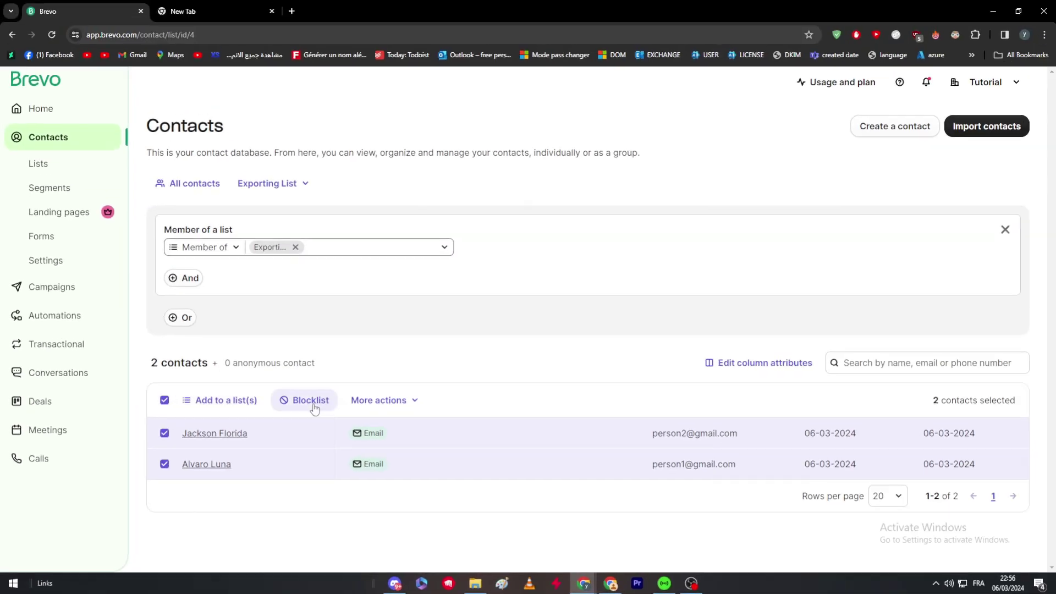
{"action": "left_click", "coordinate": [385, 409]}
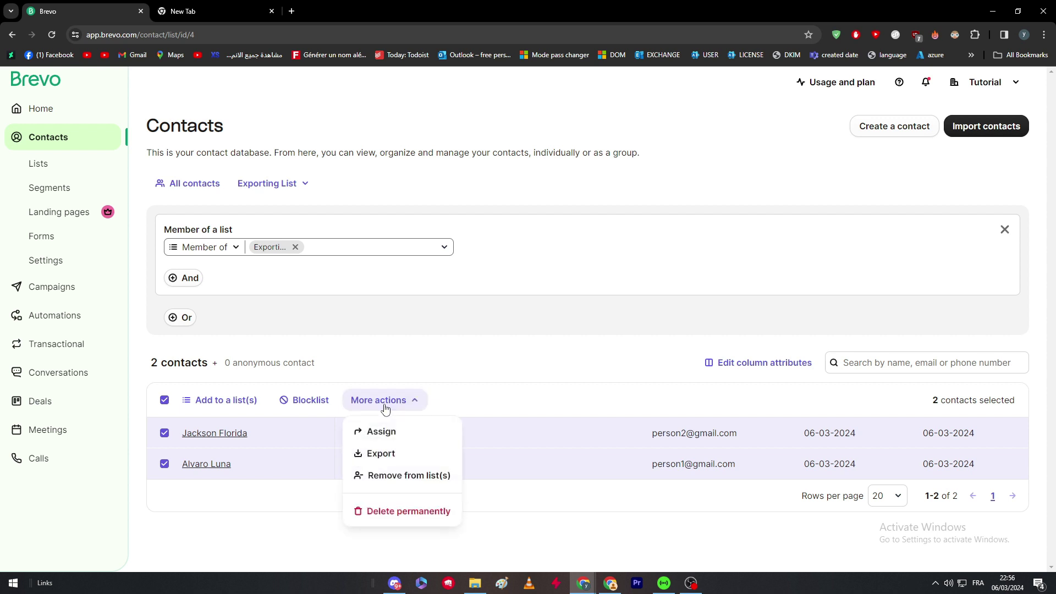
{"action": "left_click", "coordinate": [386, 452]}
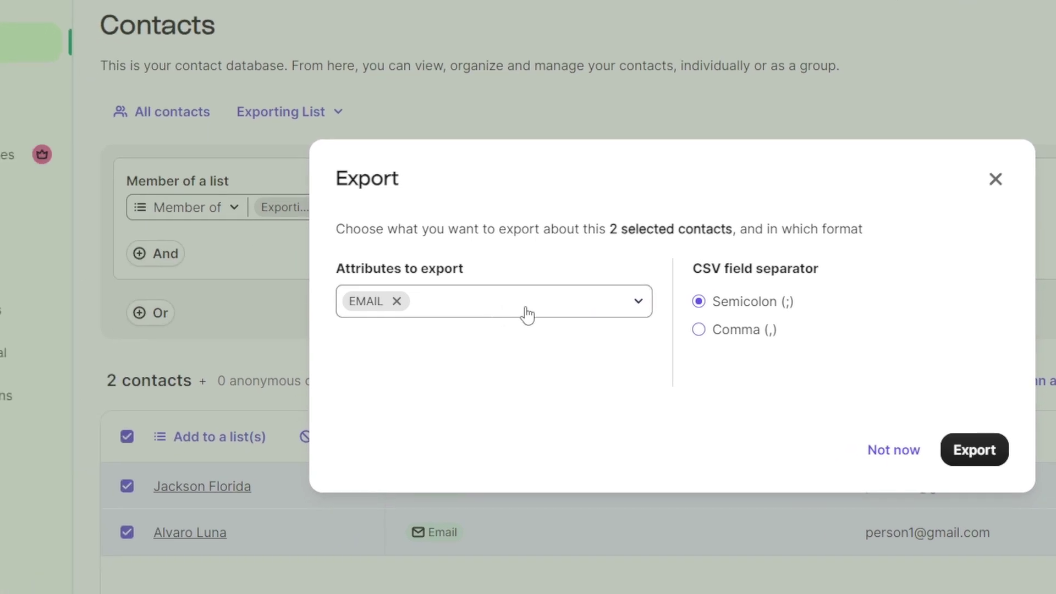
Add FIRSTNAME and LASTNAME to the exported attributes alongside EMAIL
{"action": "left_click", "coordinate": [374, 347]}
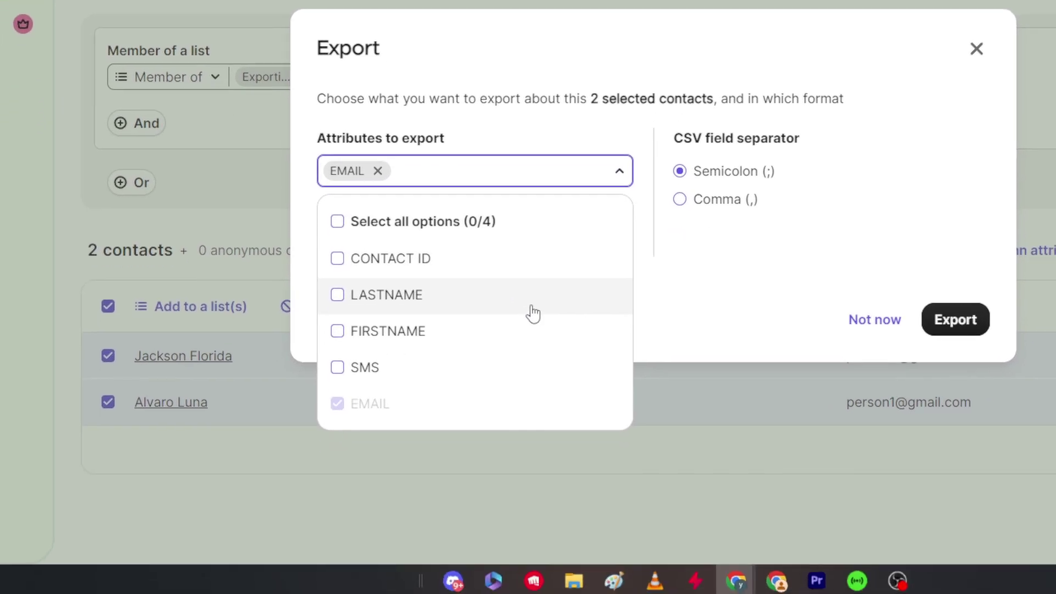
{"action": "left_click", "coordinate": [525, 460]}
{"action": "left_click", "coordinate": [525, 424]}
{"action": "left_click", "coordinate": [667, 254]}
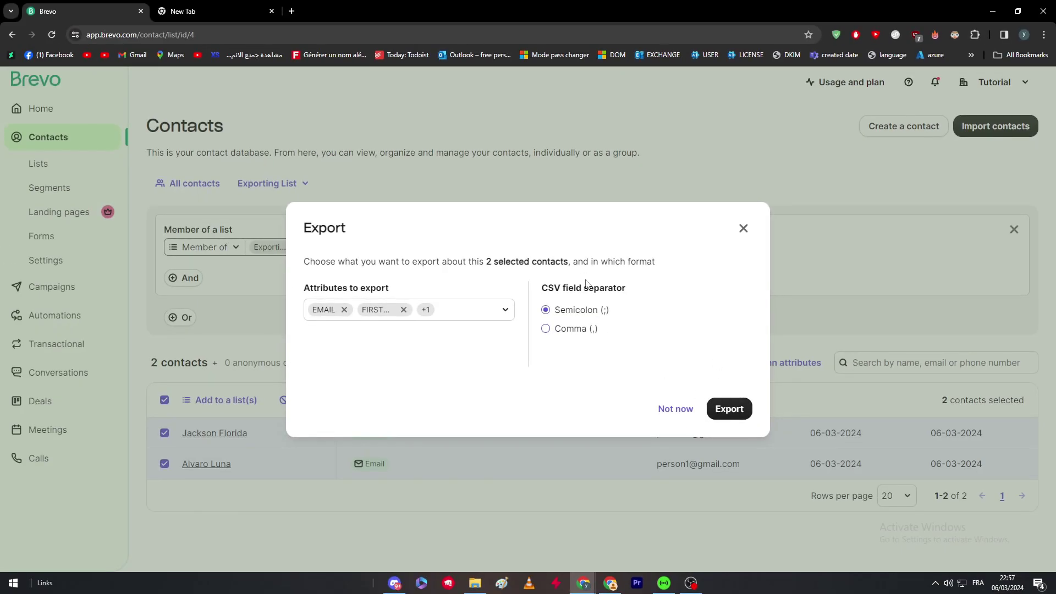
{"action": "left_click_drag", "start_coordinate": [573, 261], "coordinate": [707, 263]}
{"action": "left_click", "coordinate": [669, 281]}
{"action": "left_click_drag", "start_coordinate": [587, 286], "coordinate": [633, 307]}
{"action": "left_click", "coordinate": [655, 299]}
{"action": "left_click_drag", "start_coordinate": [542, 288], "coordinate": [625, 292]}
{"action": "left_click", "coordinate": [624, 302]}
Export the two contacts as a semicolon-separated CSV file
{"action": "left_click", "coordinate": [729, 408]}
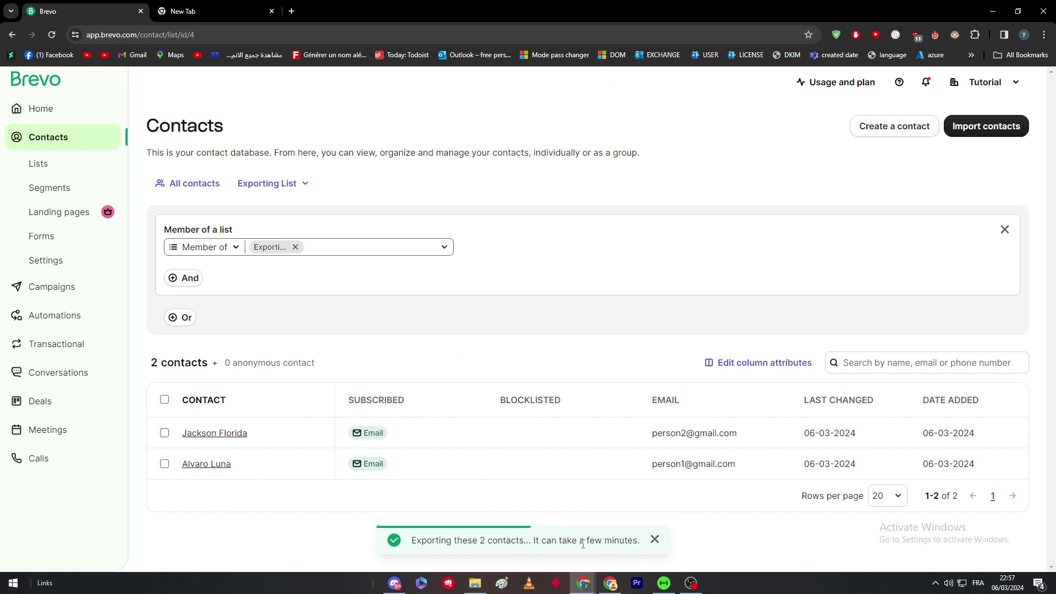
{"action": "left_click_drag", "start_coordinate": [583, 544], "coordinate": [587, 544]}
{"action": "left_click", "coordinate": [607, 544]}
{"action": "double_click", "coordinate": [569, 540]}
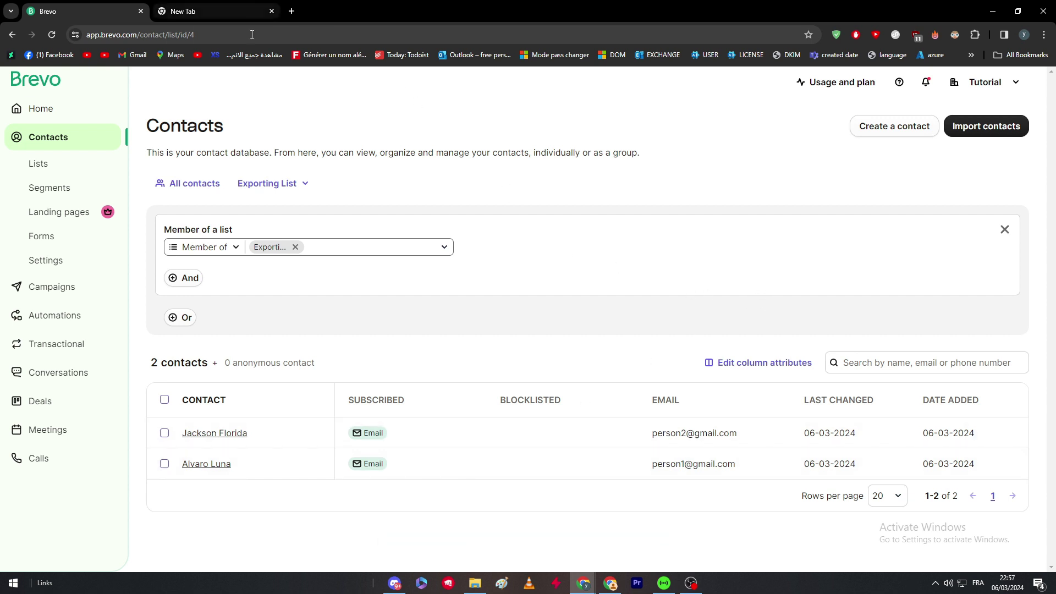
Open Brevo's export confirmation email in the Gmail tab
{"action": "left_click", "coordinate": [195, 6]}
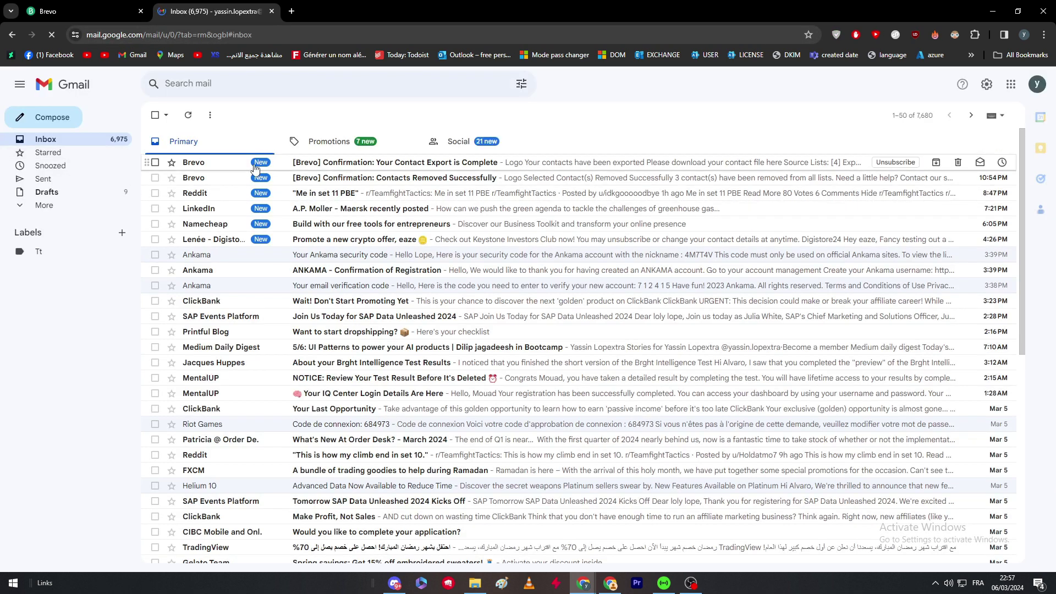
{"action": "left_click", "coordinate": [255, 167]}
{"action": "double_click", "coordinate": [584, 347]}
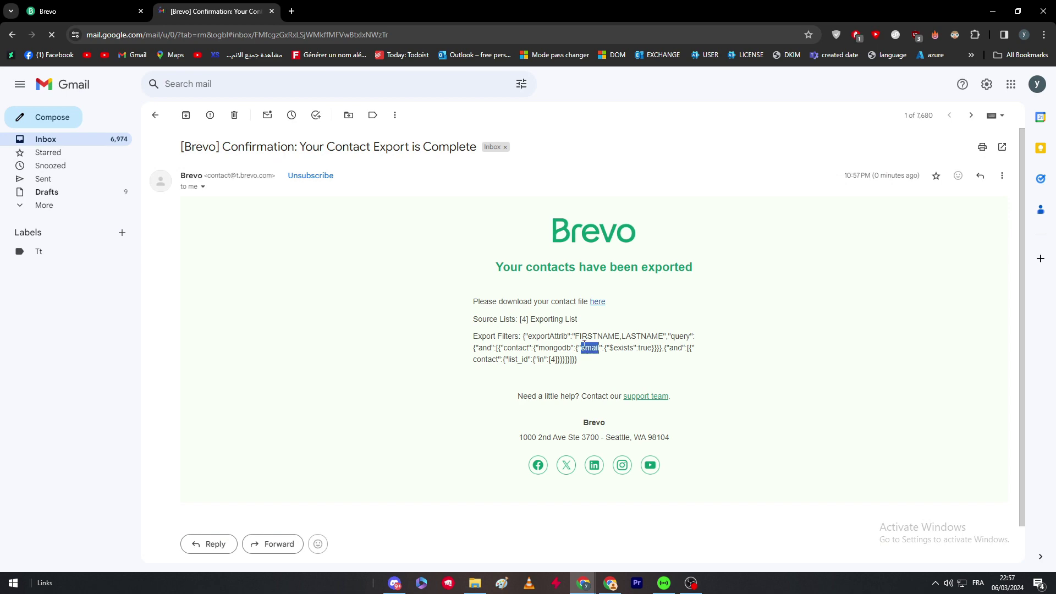
{"action": "left_click", "coordinate": [621, 315]}
Download the contact file through the email's 'here' link and open the 159 B CSV
{"action": "left_click_drag", "start_coordinate": [474, 307], "coordinate": [667, 312]}
{"action": "left_click", "coordinate": [657, 309]}
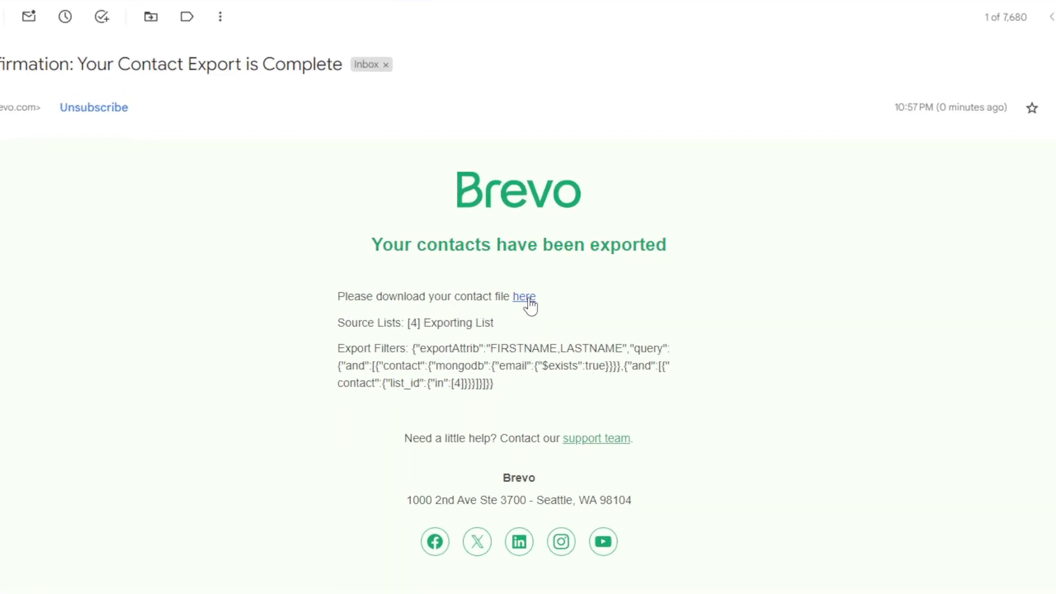
{"action": "left_click", "coordinate": [525, 300]}
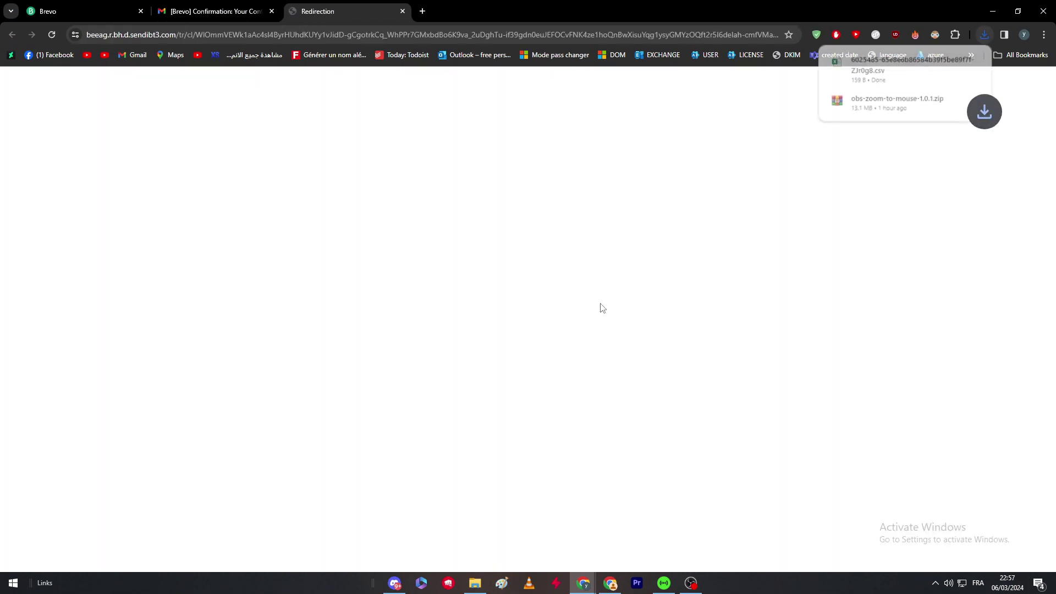
{"action": "left_click", "coordinate": [844, 86]}
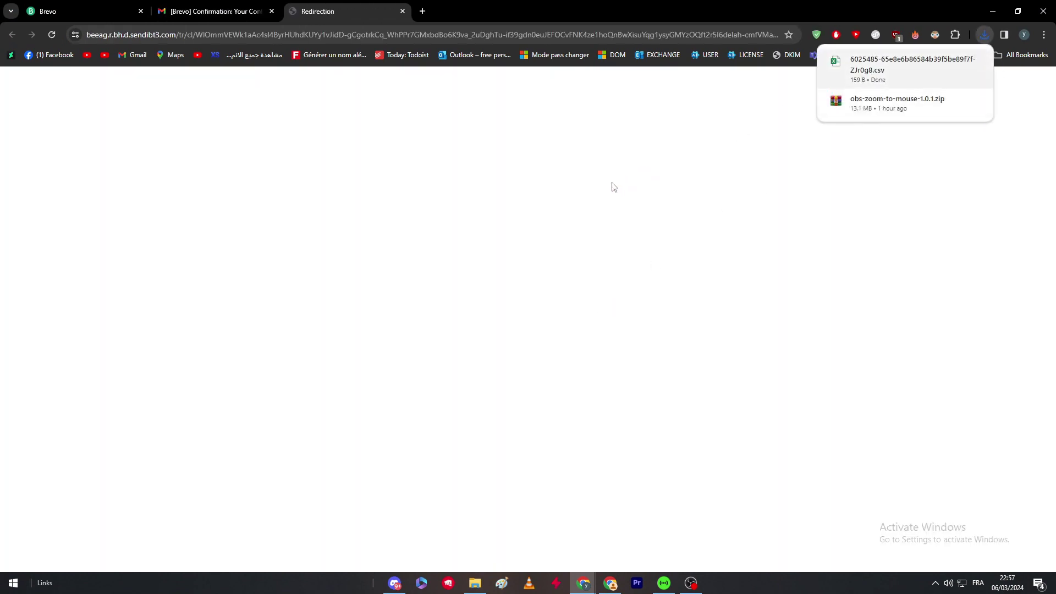
Autofit column A so the semicolon-separated header and contact rows show in full
{"action": "left_click", "coordinate": [275, 256]}
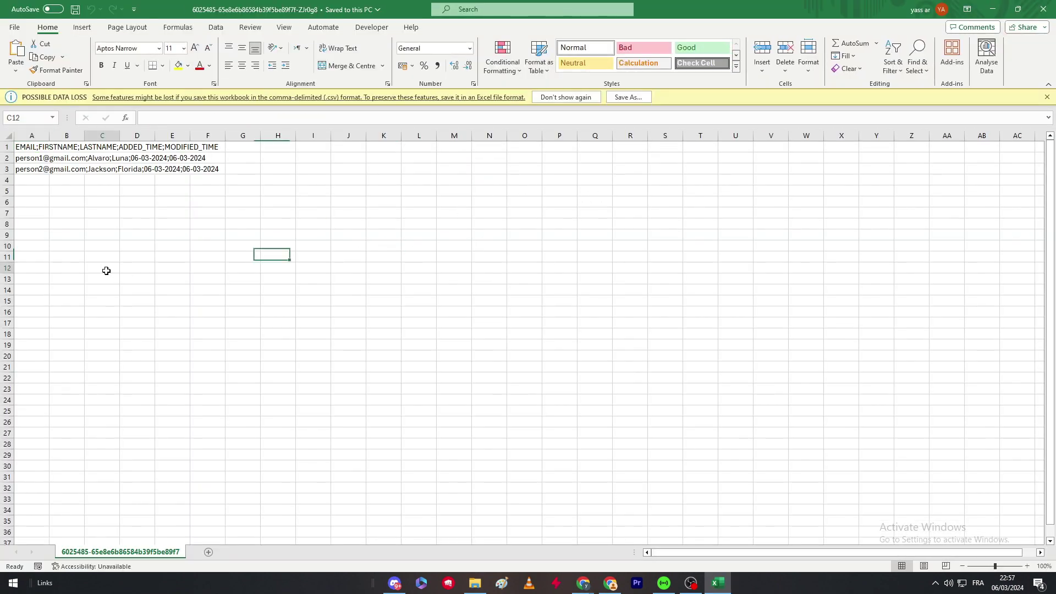
{"action": "left_click", "coordinate": [105, 269]}
{"action": "double_click", "coordinate": [51, 136]}
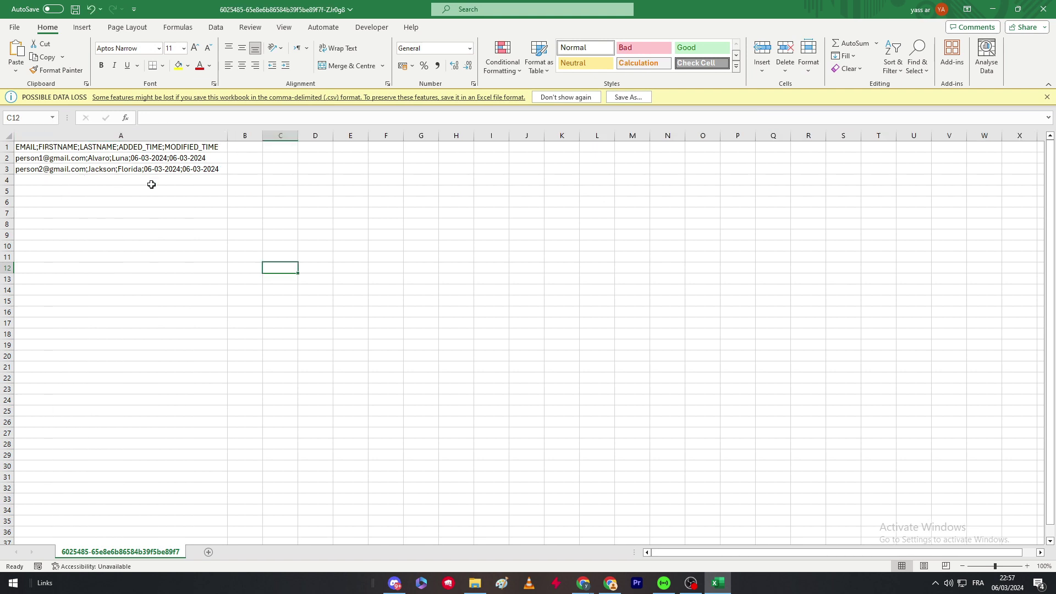
Clear the first contact's row in cell A2, then undo the deletion
{"action": "left_click", "coordinate": [31, 156]}
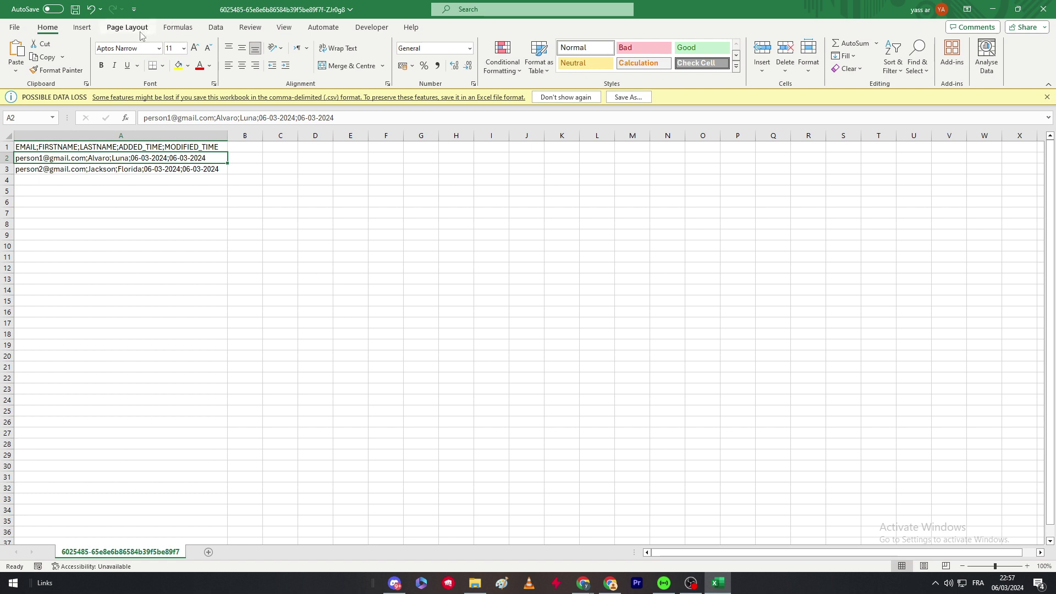
{"action": "key", "text": "Down"}
{"action": "key", "text": "Down"}
{"action": "key", "text": "Right"}
{"action": "key", "text": "Right"}
{"action": "left_click", "coordinate": [155, 155]}
{"action": "key", "text": "BackSpace"}
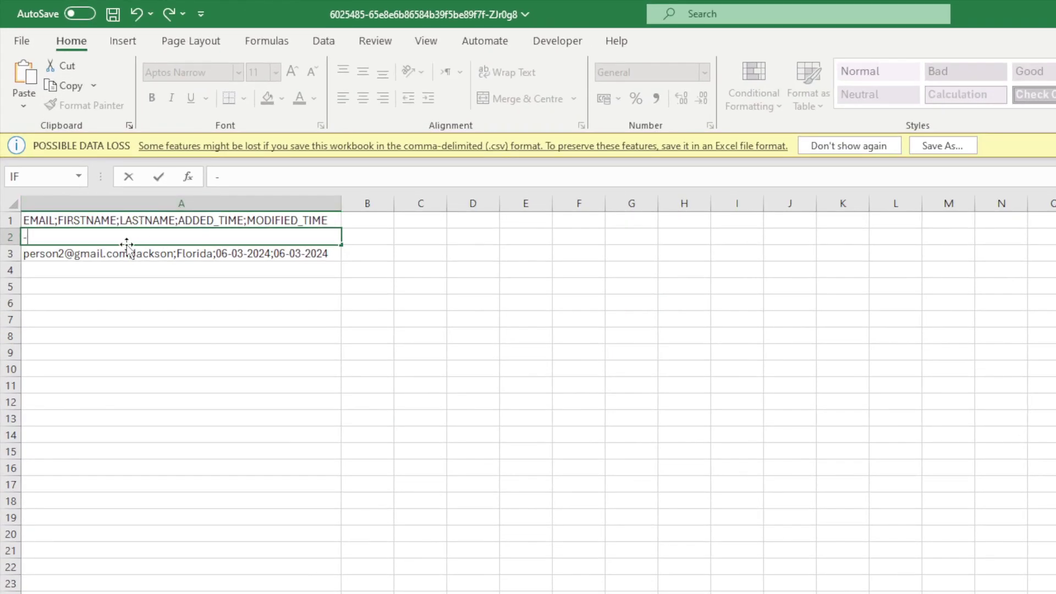
{"action": "left_click", "coordinate": [105, 268]}
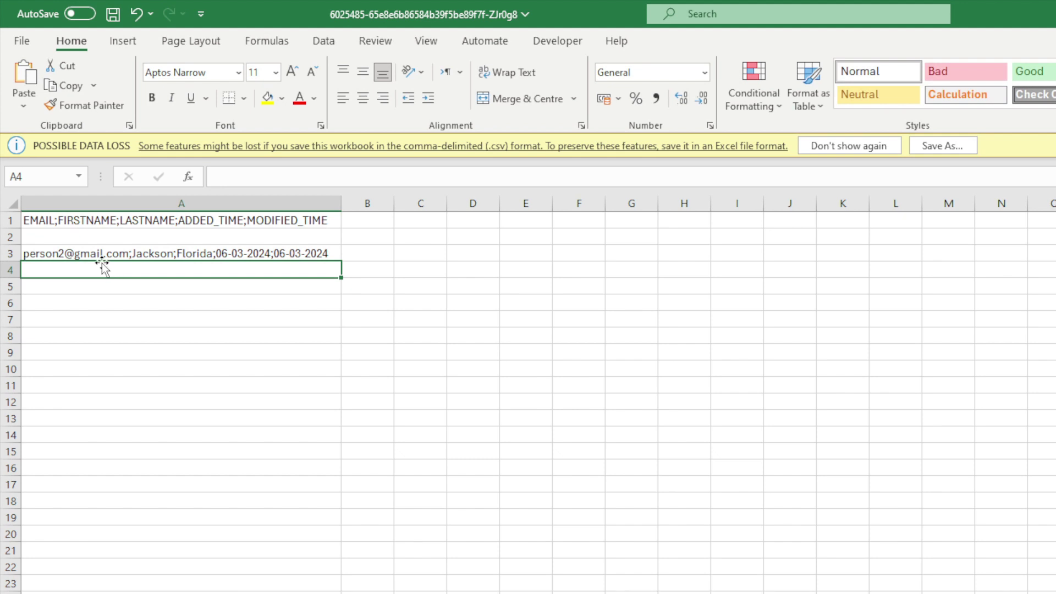
{"action": "left_click", "coordinate": [137, 21]}
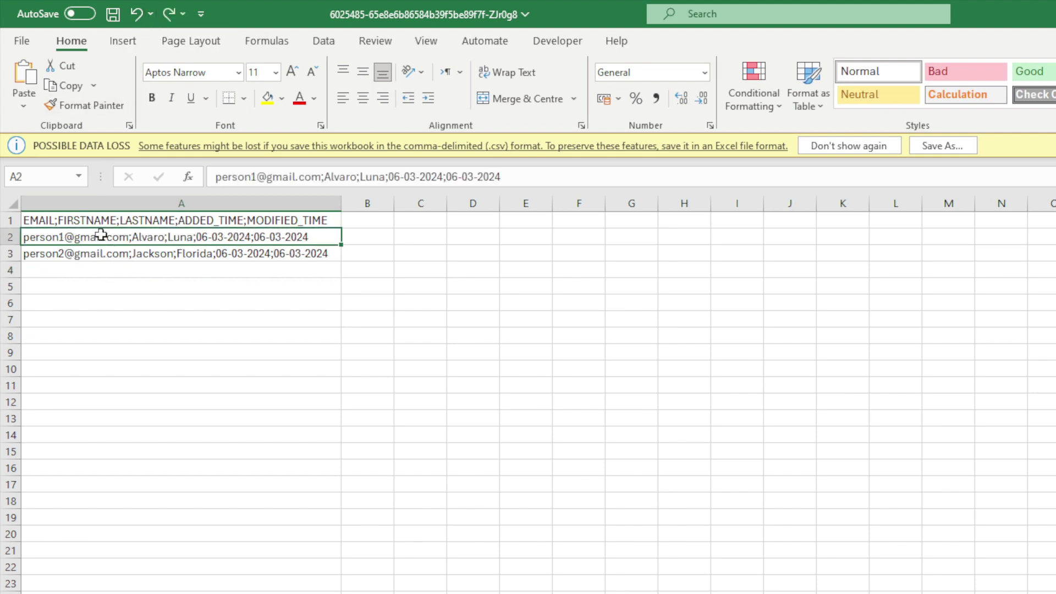
{"action": "key", "text": "Up"}
Edit cell A2, highlighting the first contact's first and last names
{"action": "left_click", "coordinate": [130, 237]}
{"action": "double_click", "coordinate": [130, 238]}
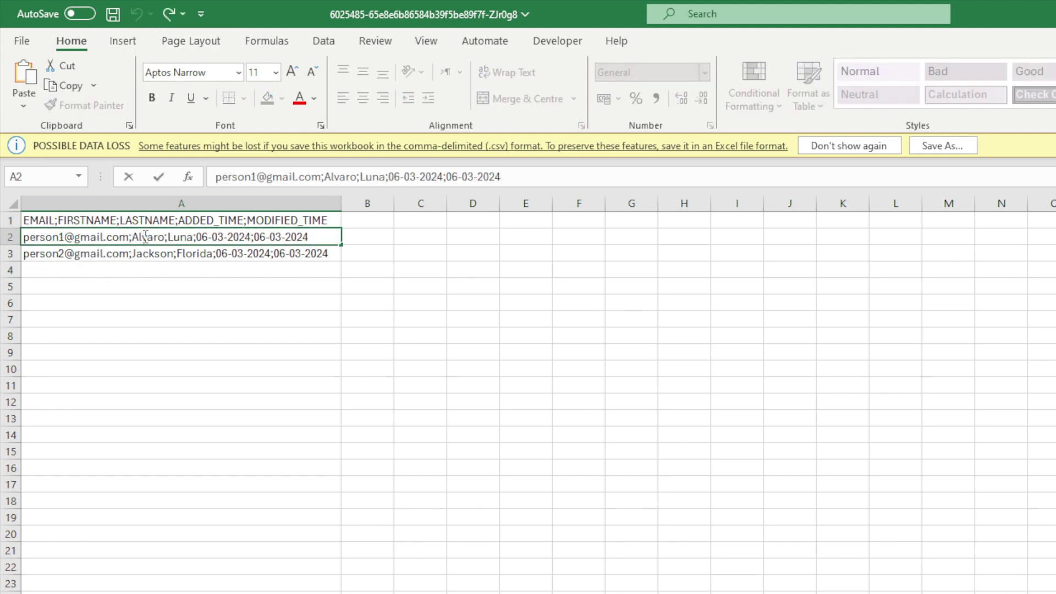
{"action": "double_click", "coordinate": [133, 236]}
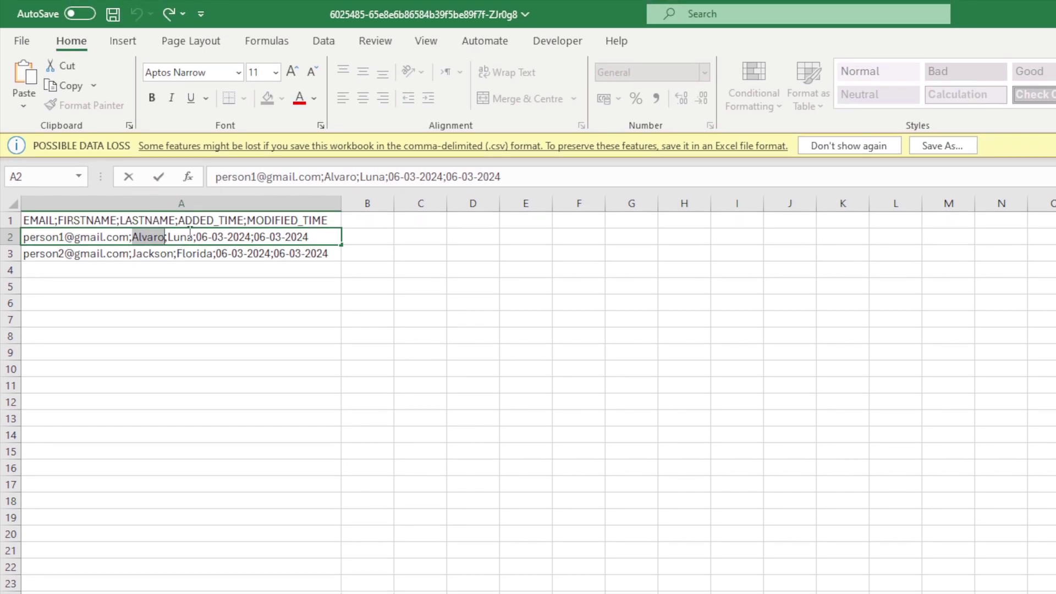
{"action": "double_click", "coordinate": [181, 230]}
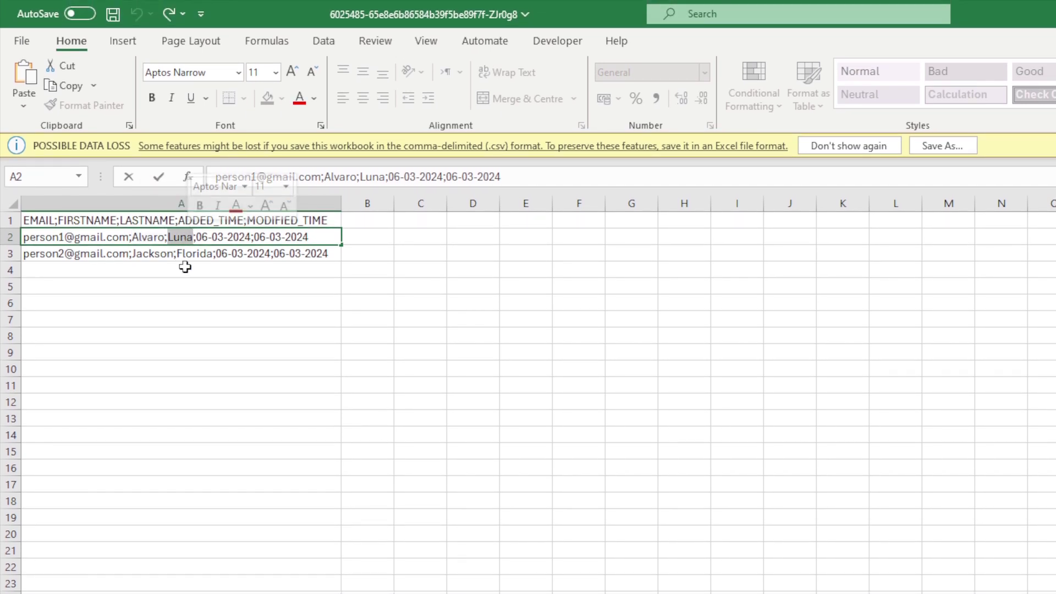
{"action": "left_click", "coordinate": [184, 260]}
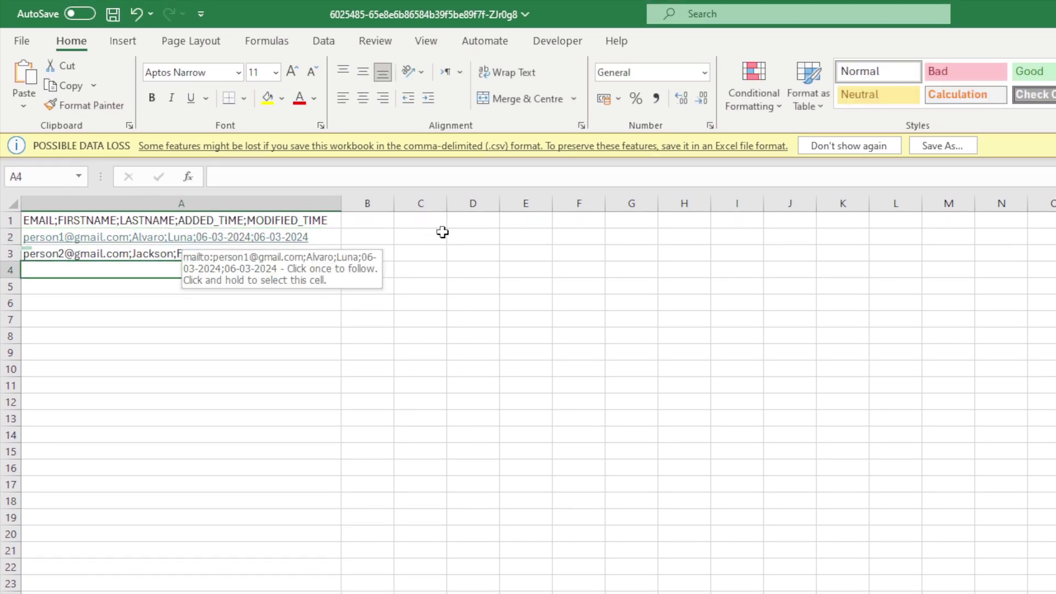
Start a formula in D3 with '-' that references cell E21
{"action": "left_click", "coordinate": [473, 253]}
{"action": "left_click", "coordinate": [374, 173]}
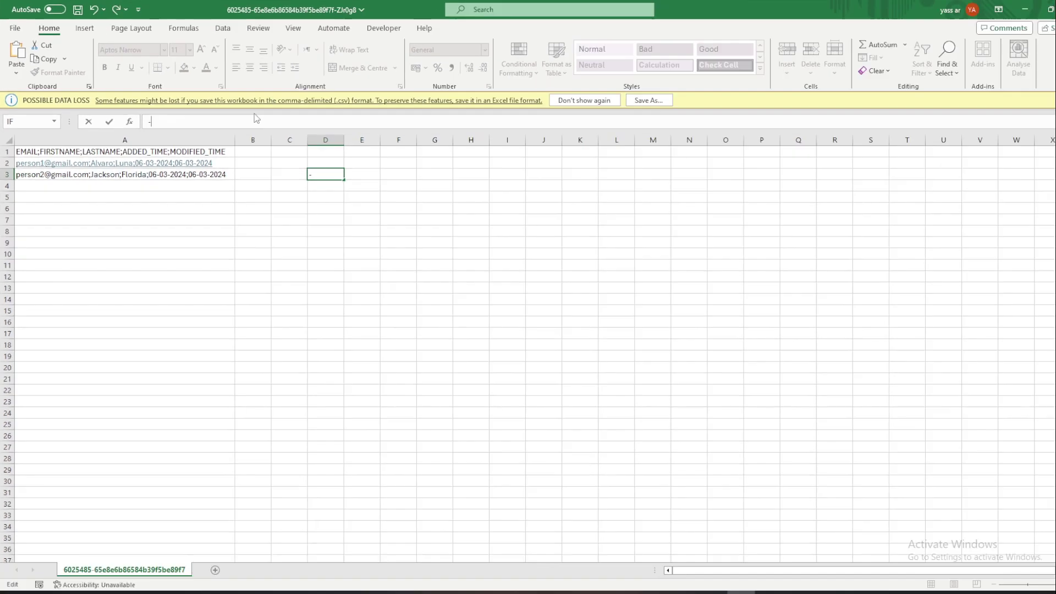
{"action": "type", "text": "-"}
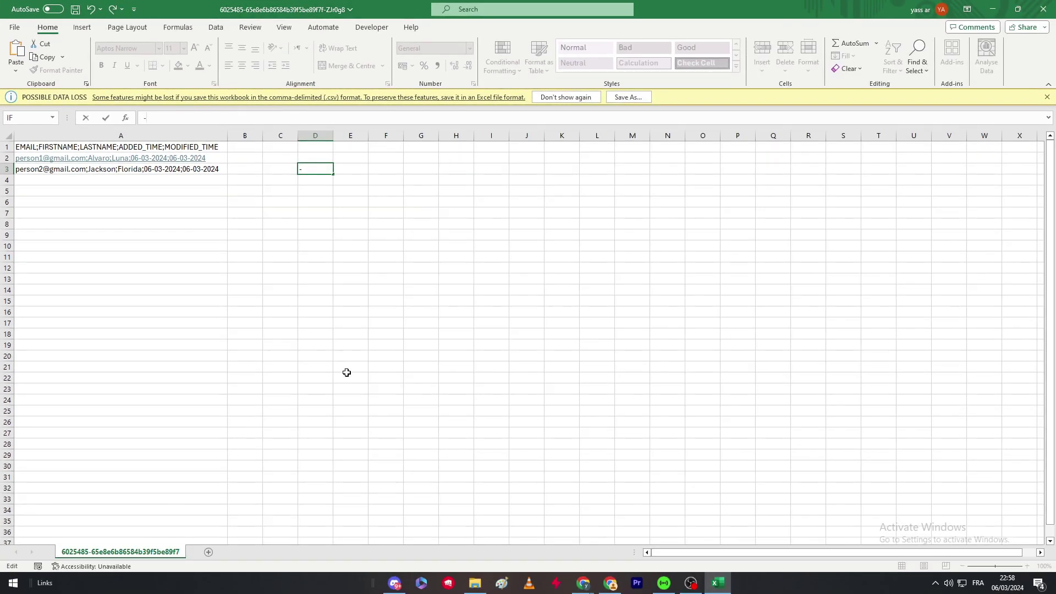
{"action": "left_click", "coordinate": [520, 550]}
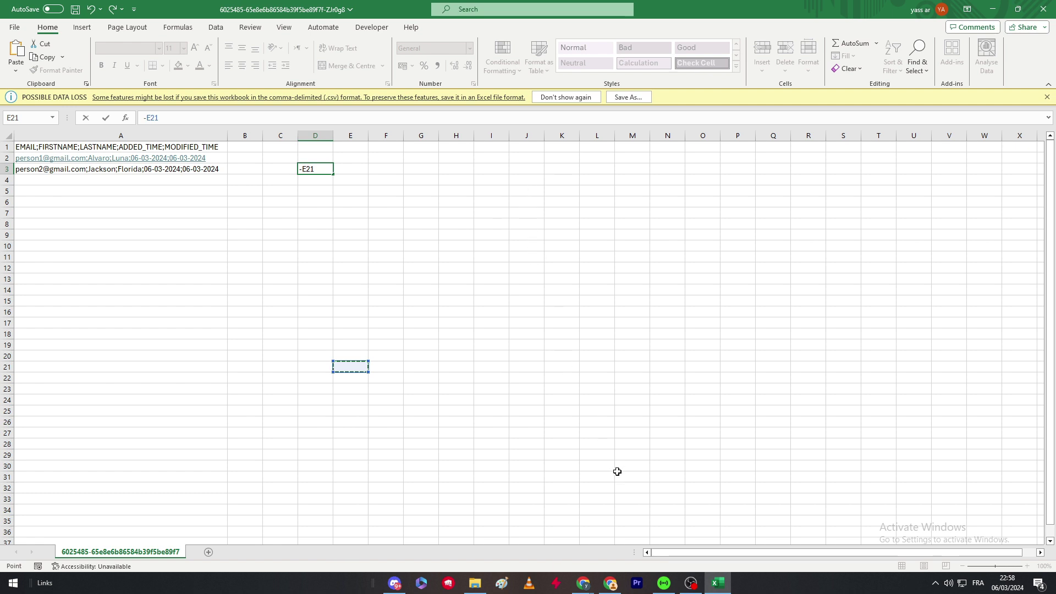
{"action": "left_click", "coordinate": [583, 582]}
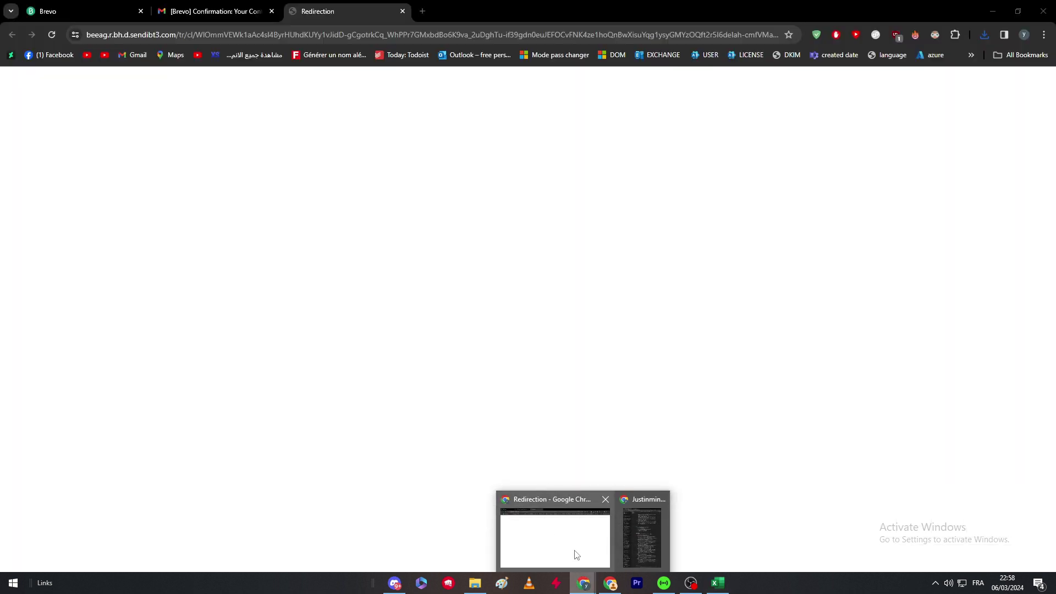
Close the Redirection tab and go Home, then Contacts, showing Exporting List's 2 contacts
{"action": "left_click", "coordinate": [573, 556]}
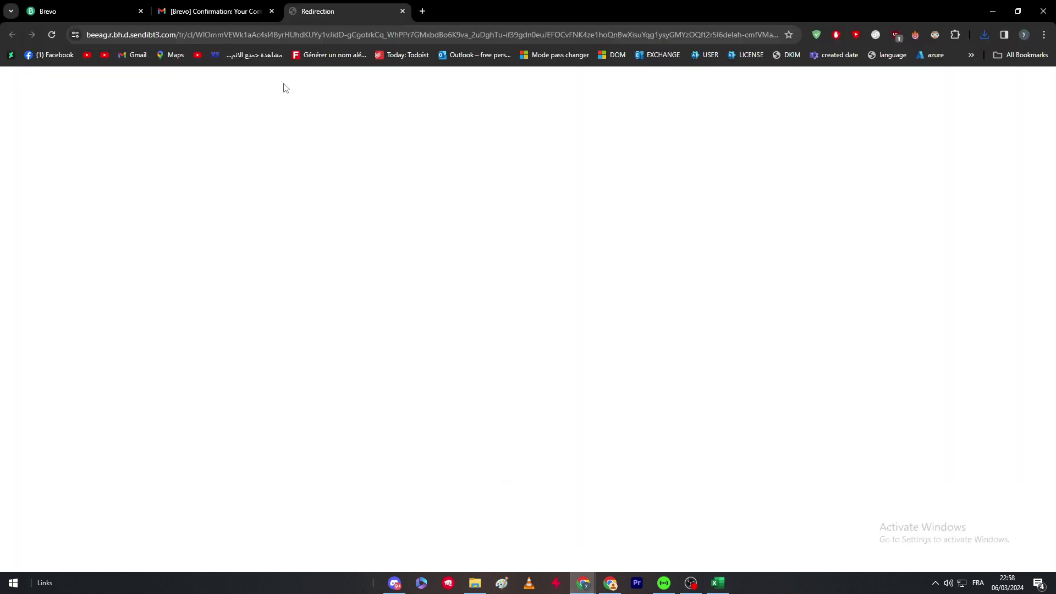
{"action": "left_click", "coordinate": [90, 5]}
{"action": "left_click", "coordinate": [403, 11]}
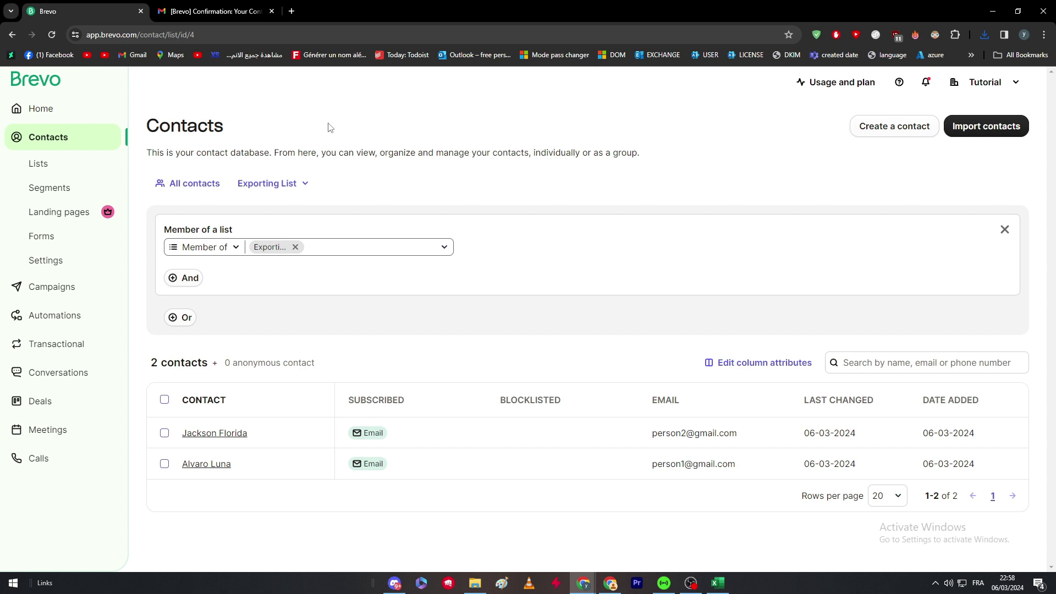
{"action": "left_click", "coordinate": [48, 115]}
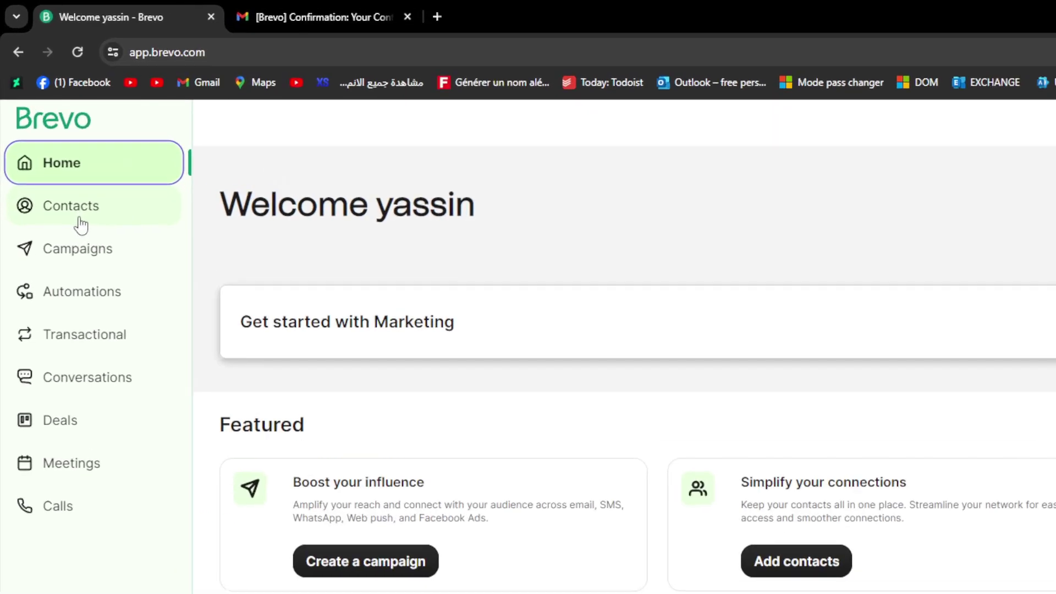
{"action": "left_click", "coordinate": [81, 224]}
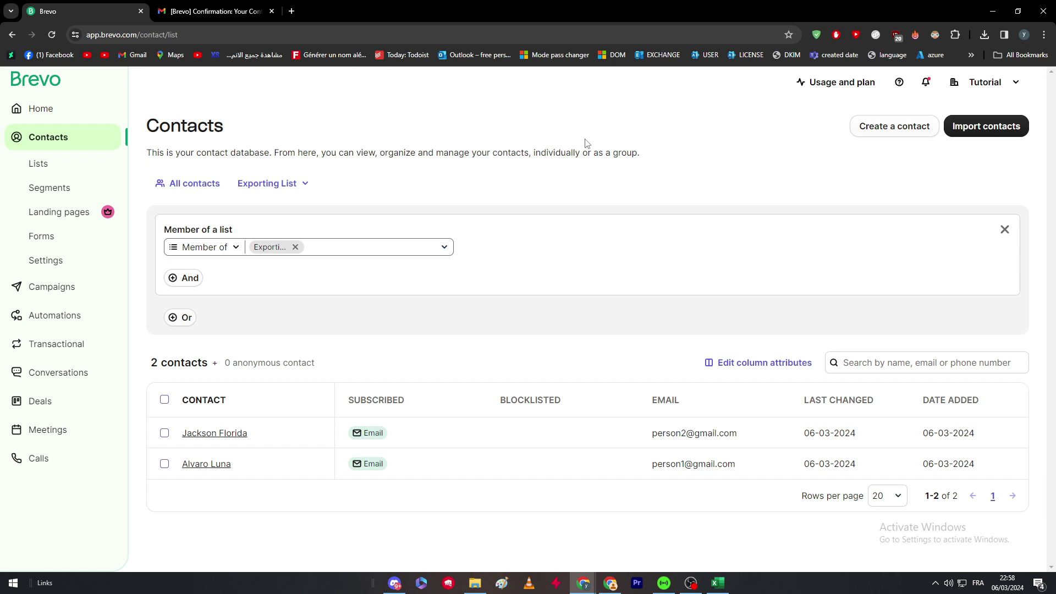
{"action": "left_click", "coordinate": [273, 182]}
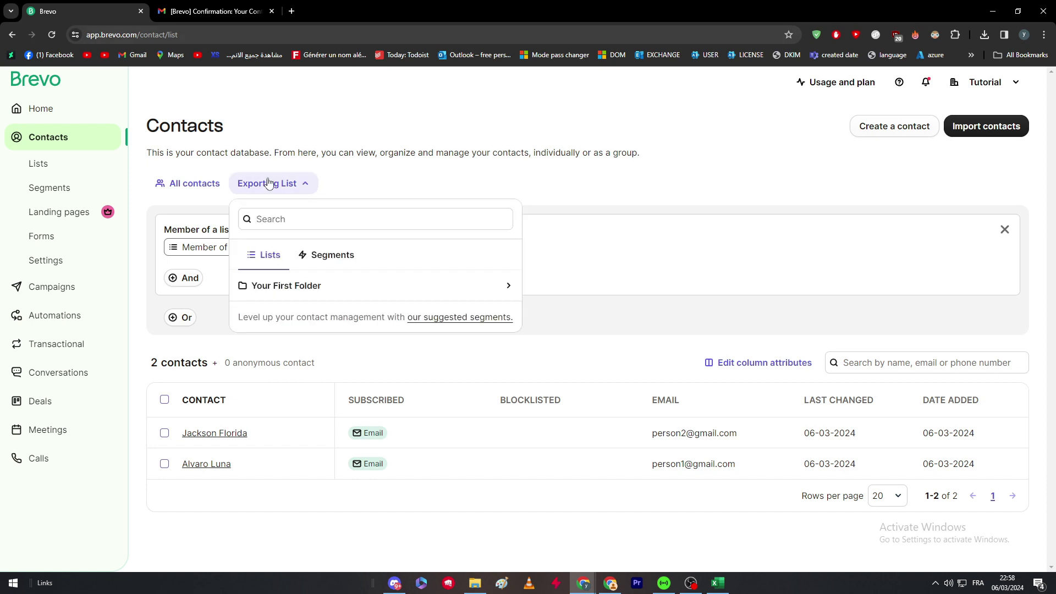
{"action": "left_click", "coordinate": [273, 183]}
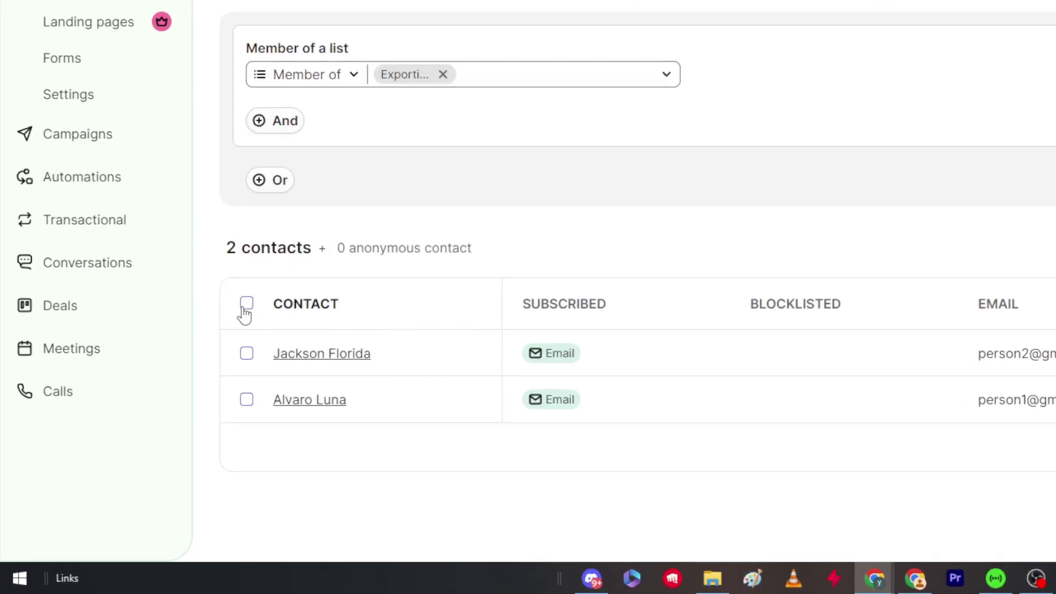
Select both Exporting List contacts with the select-all checkbox
{"action": "left_click", "coordinate": [164, 406]}
{"action": "left_click", "coordinate": [246, 303]}
{"action": "left_click", "coordinate": [246, 355]}
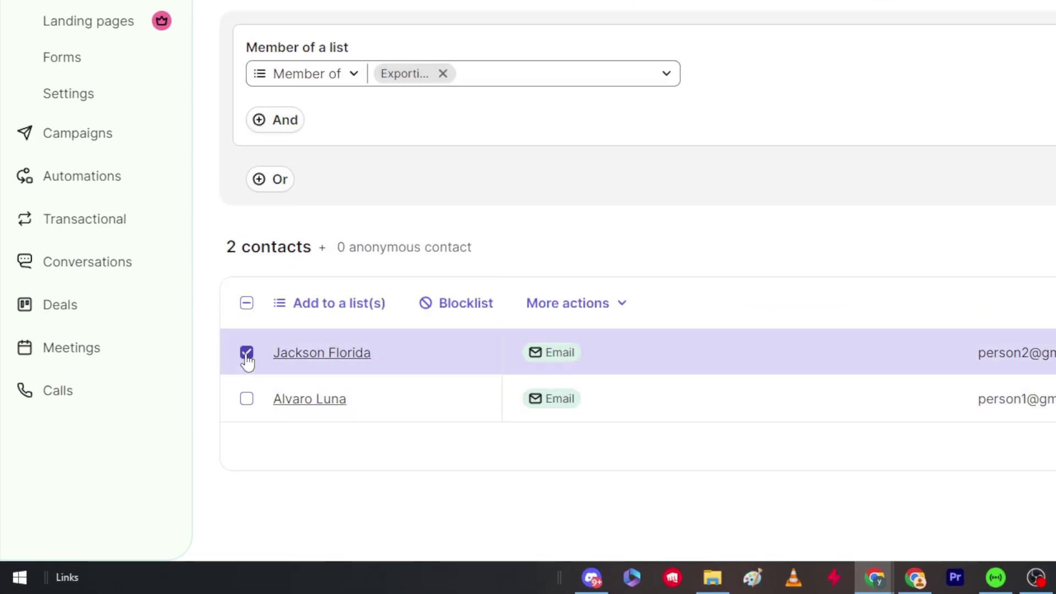
{"action": "left_click", "coordinate": [246, 400]}
{"action": "left_click", "coordinate": [248, 355]}
{"action": "left_click", "coordinate": [246, 400]}
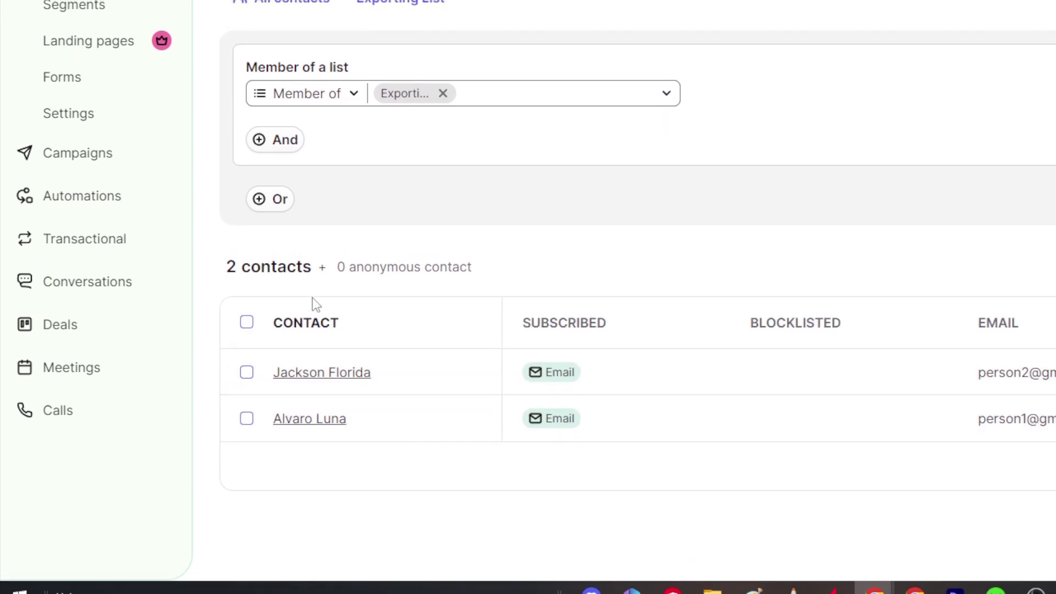
{"action": "left_click", "coordinate": [247, 308]}
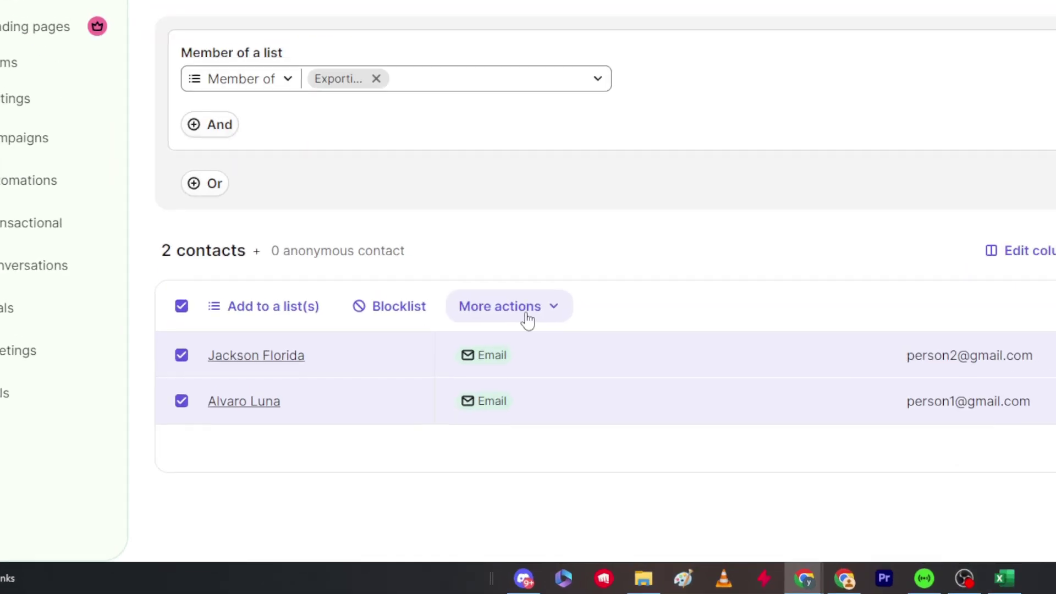
Open More actions > Export and add FIRSTNAME and LASTNAME to the exported attributes
{"action": "left_click", "coordinate": [527, 315]}
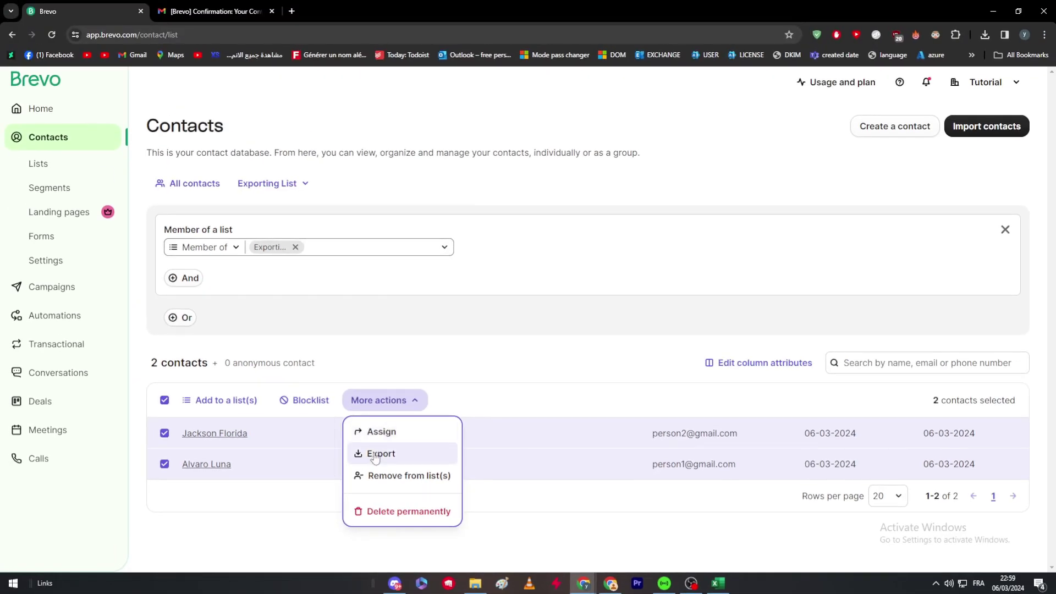
{"action": "left_click", "coordinate": [375, 454]}
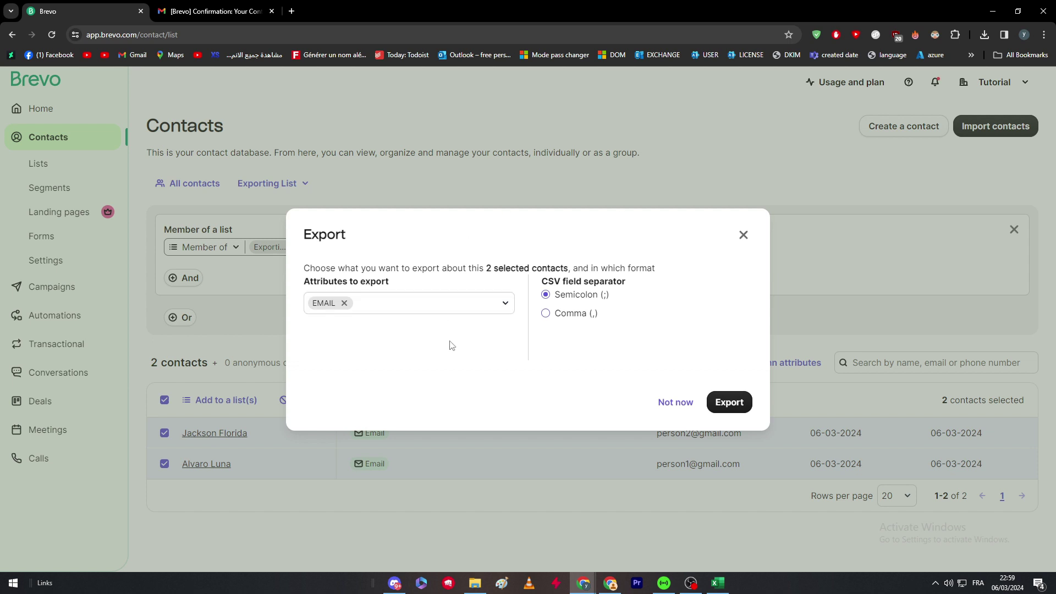
{"action": "left_click", "coordinate": [465, 304]}
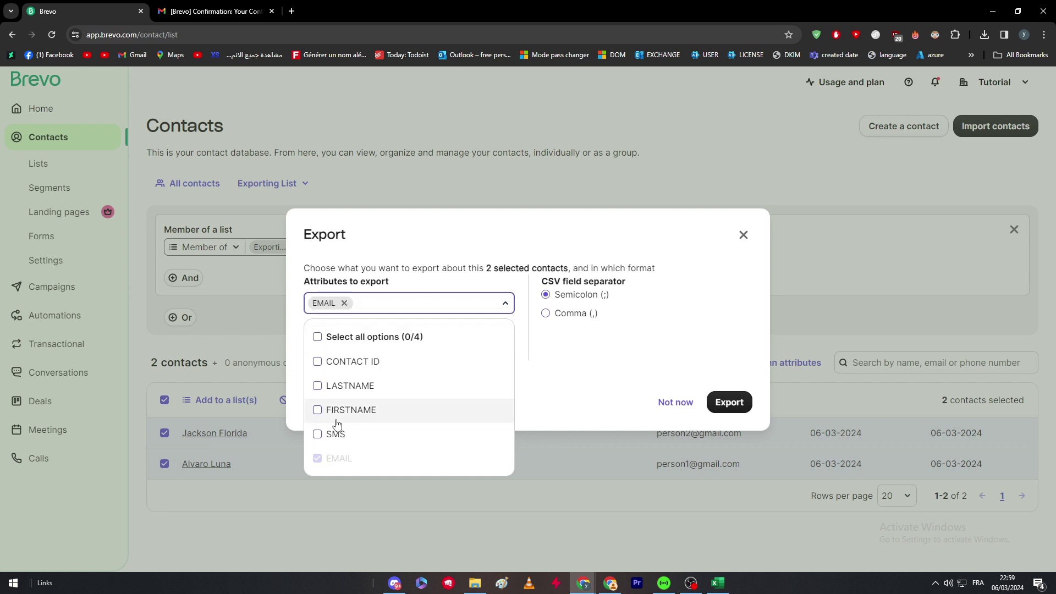
{"action": "left_click", "coordinate": [318, 409]}
{"action": "left_click", "coordinate": [335, 385]}
{"action": "left_click", "coordinate": [548, 365]}
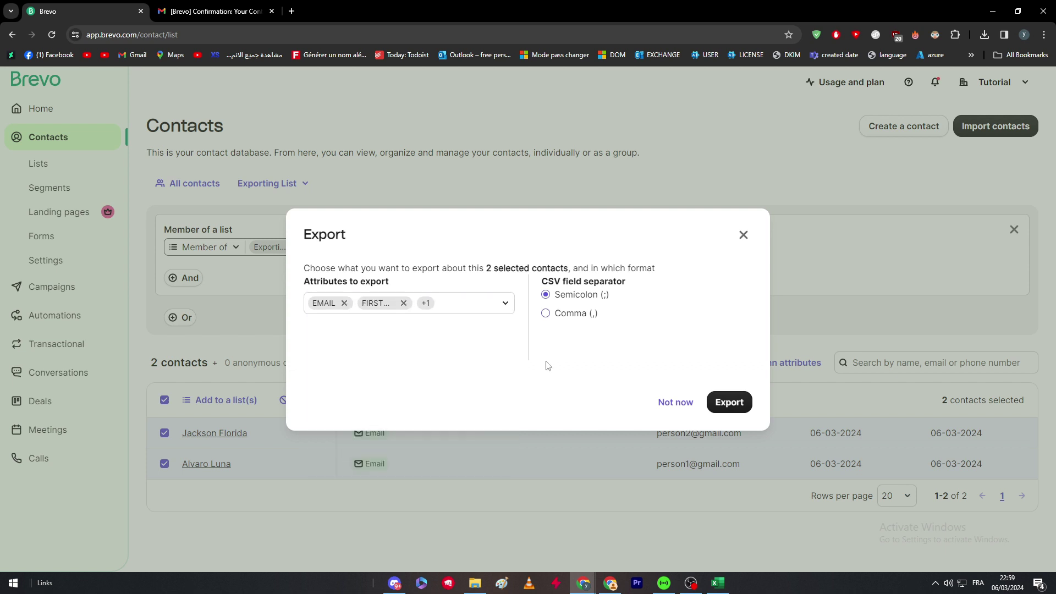
Remove LASTNAME and FIRSTNAME again, leaving only EMAIL with the Semicolon separator
{"action": "left_click", "coordinate": [467, 303]}
{"action": "left_click", "coordinate": [319, 386]}
{"action": "left_click", "coordinate": [321, 409]}
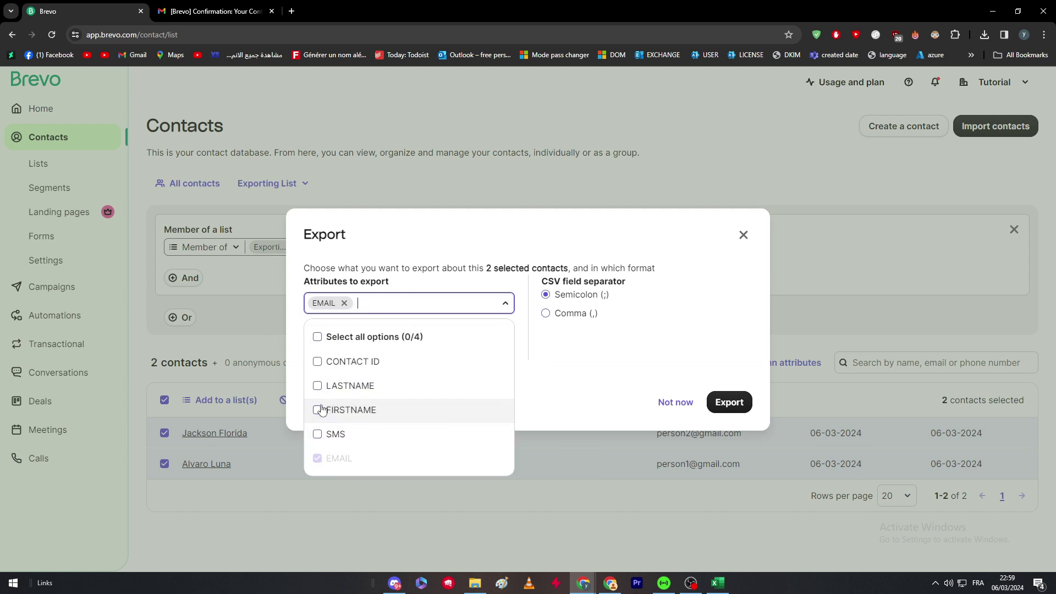
{"action": "left_click", "coordinate": [558, 370]}
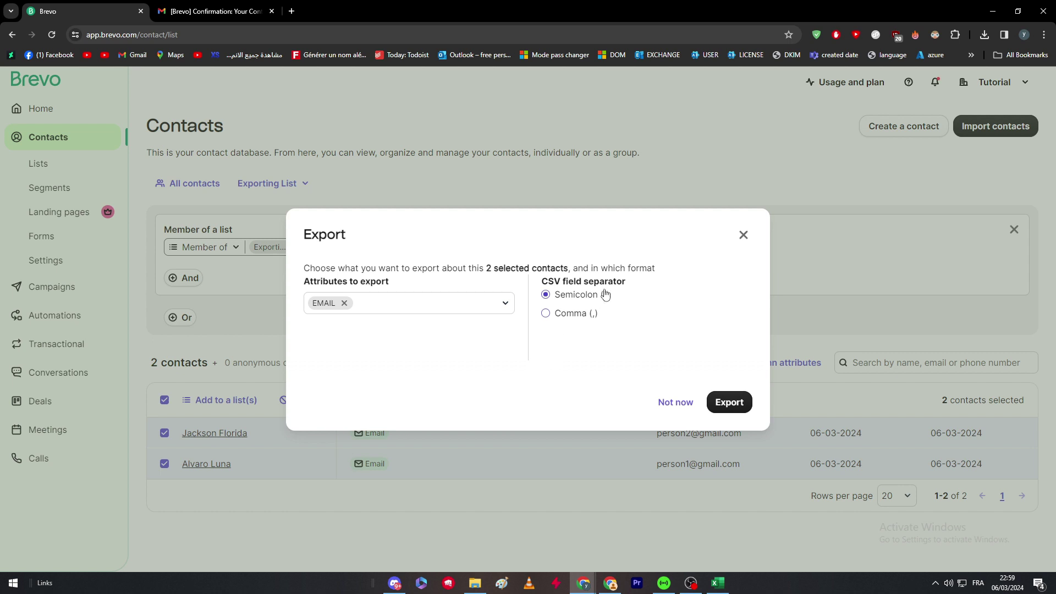
{"action": "left_click", "coordinate": [718, 582]}
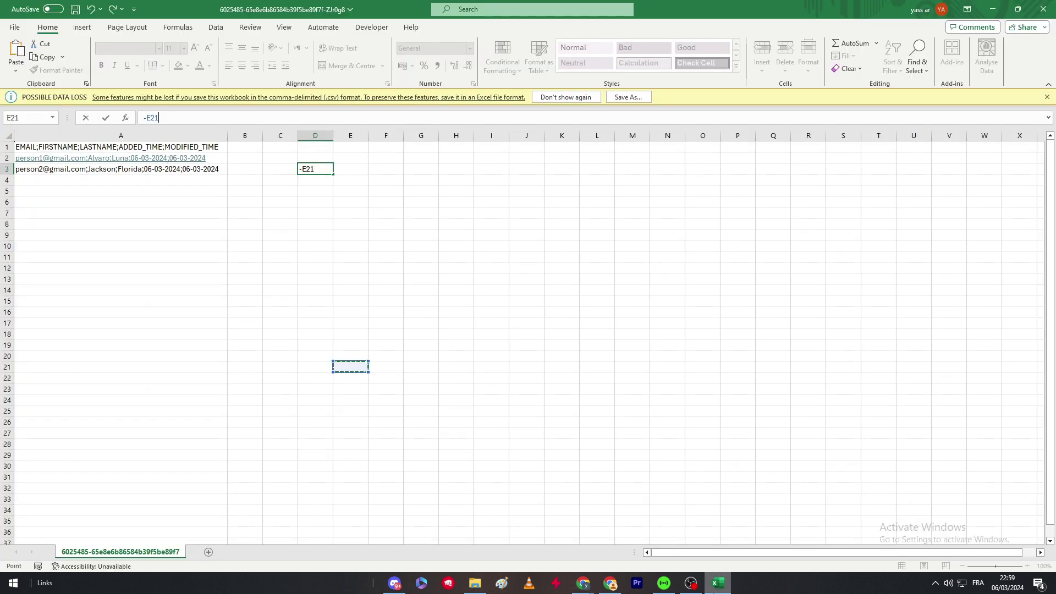
Rework the D3 formula in Excel as an '=' formula pointing at cells A1, B3 and F3
{"action": "left_click", "coordinate": [80, 148]}
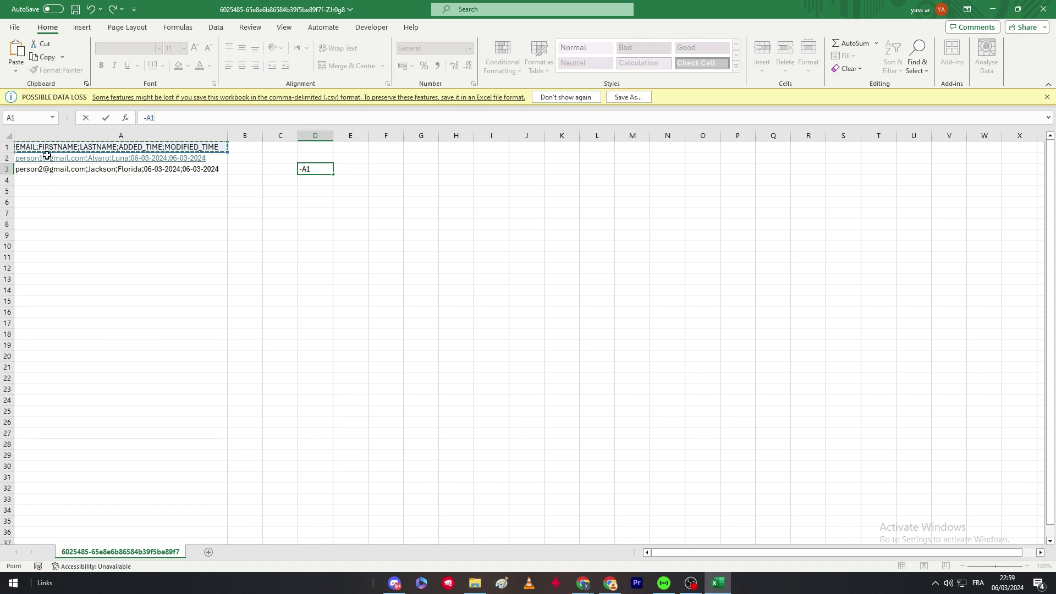
{"action": "left_click", "coordinate": [256, 168]}
{"action": "left_click", "coordinate": [319, 165]}
{"action": "key", "text": "BackSpace"}
{"action": "key", "text": "BackSpace"}
{"action": "key", "text": "BackSpace"}
{"action": "type", "text": "="}
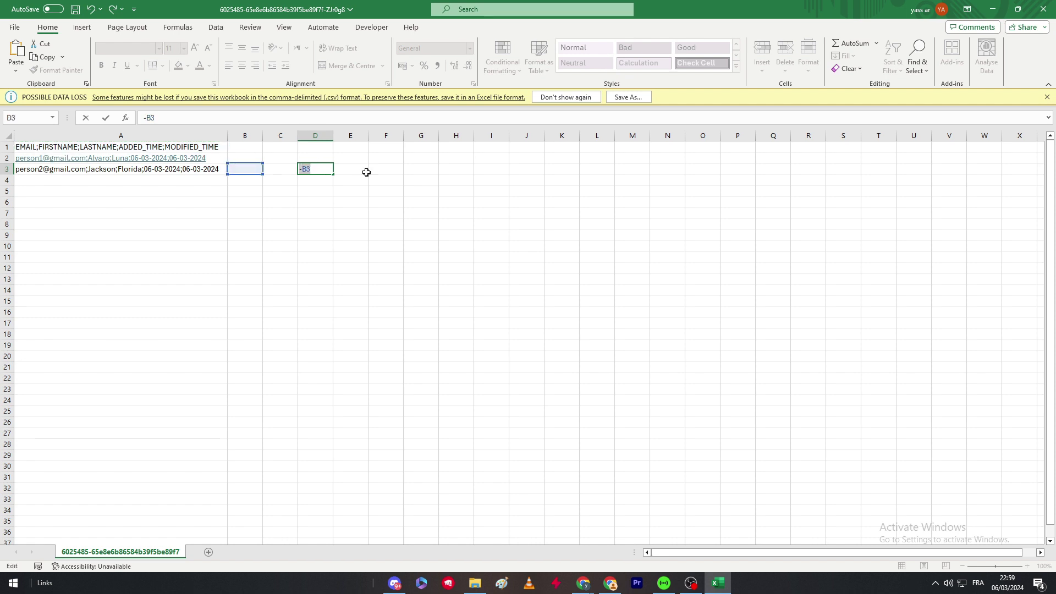
{"action": "left_click", "coordinate": [371, 169]}
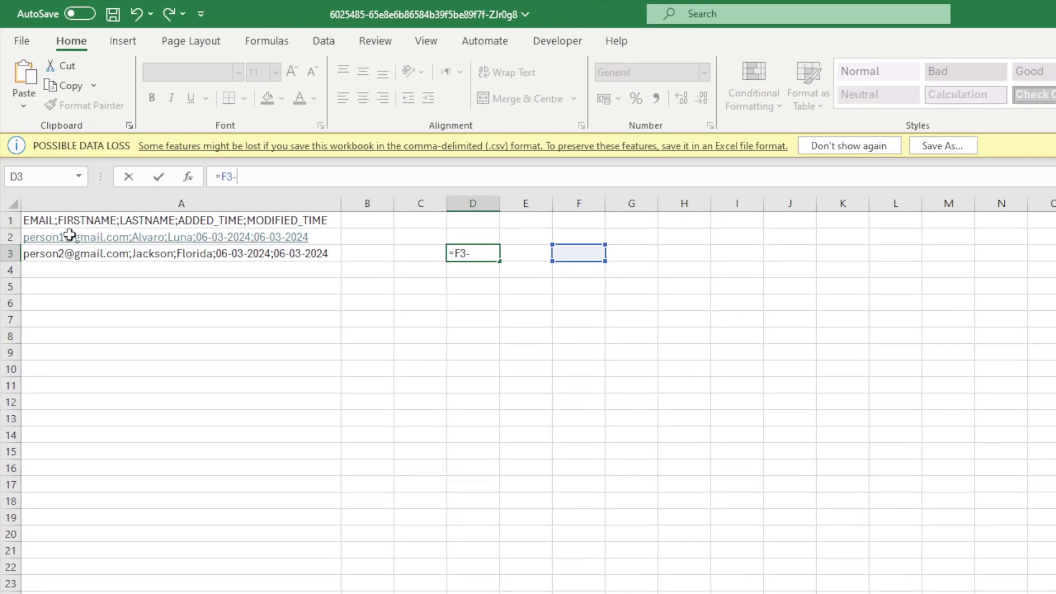
{"action": "type", "text": "--"}
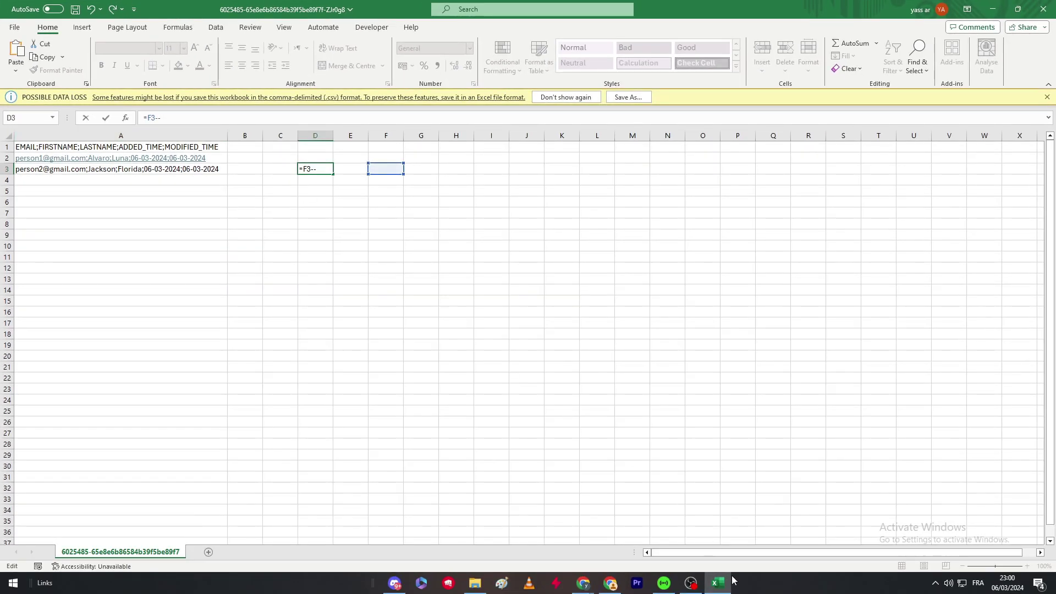
{"action": "left_click", "coordinate": [730, 582]}
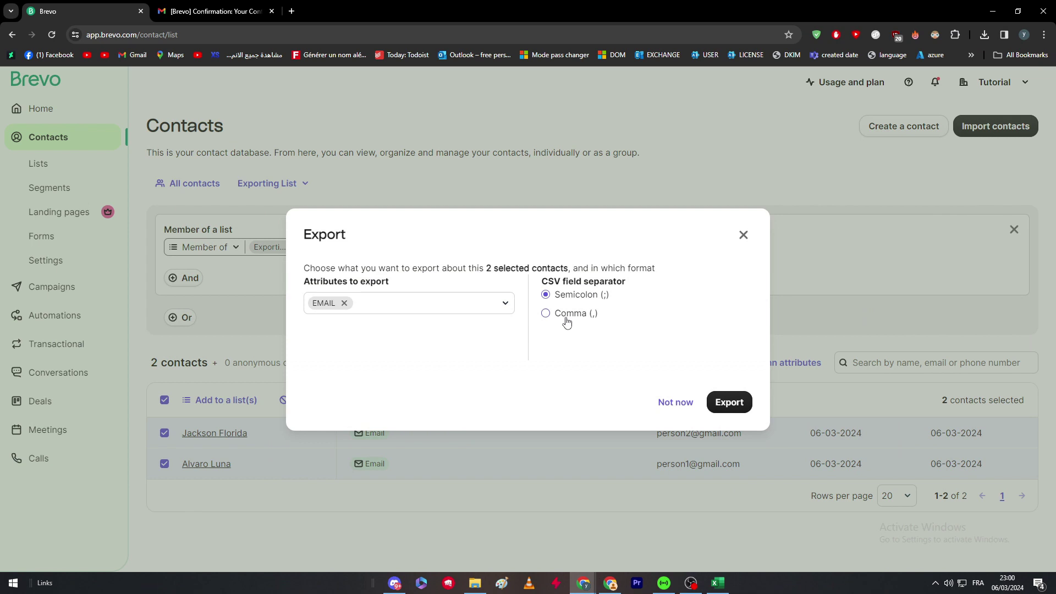
Launch the export of the 2 selected contacts with only EMAIL
{"action": "left_click", "coordinate": [731, 402]}
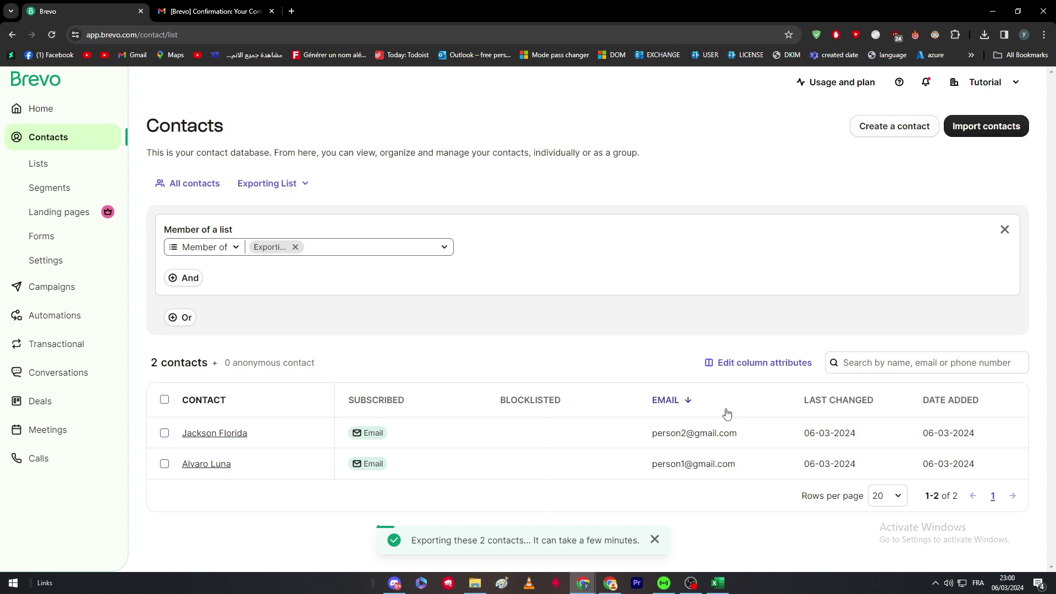
Open the latest Brevo 'Your Contact Export is Complete' email from the Gmail inbox
{"action": "left_click", "coordinate": [214, 11]}
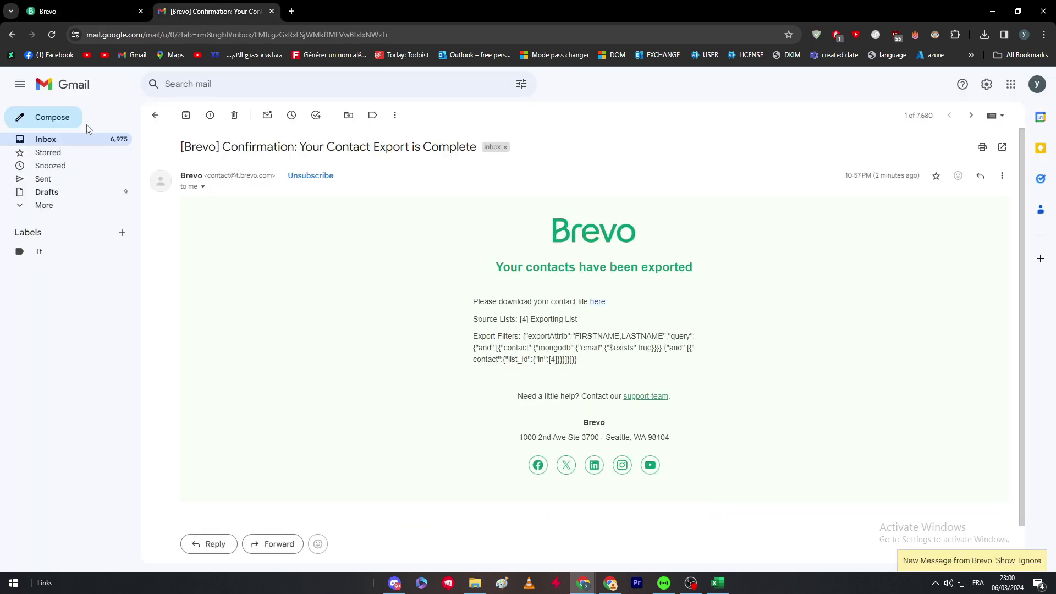
{"action": "left_click", "coordinate": [84, 139]}
{"action": "left_click", "coordinate": [231, 165]}
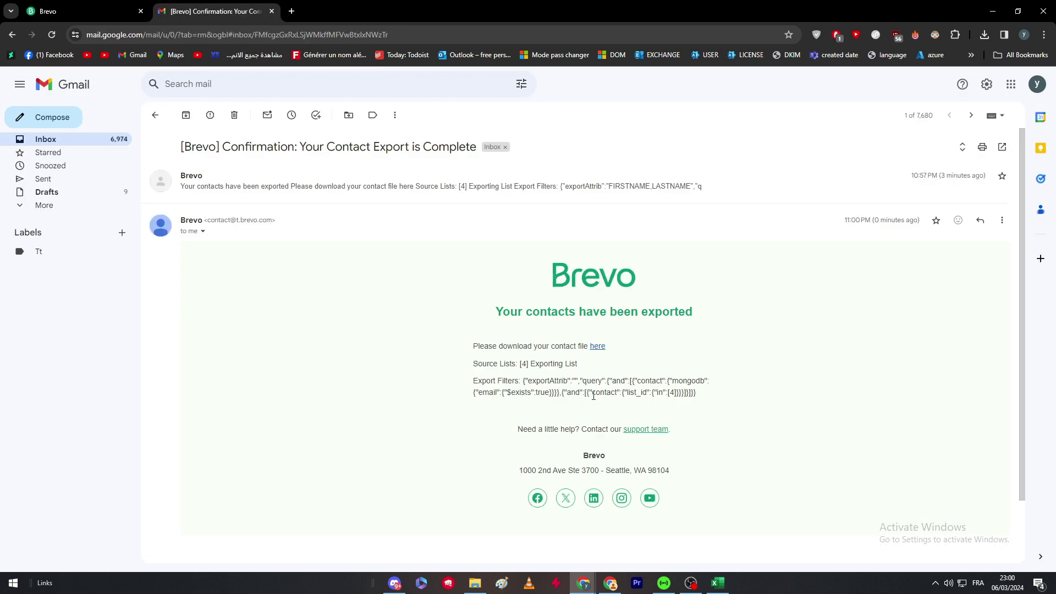
{"action": "left_click_drag", "start_coordinate": [377, 372], "coordinate": [473, 328]}
{"action": "left_click", "coordinate": [759, 394]}
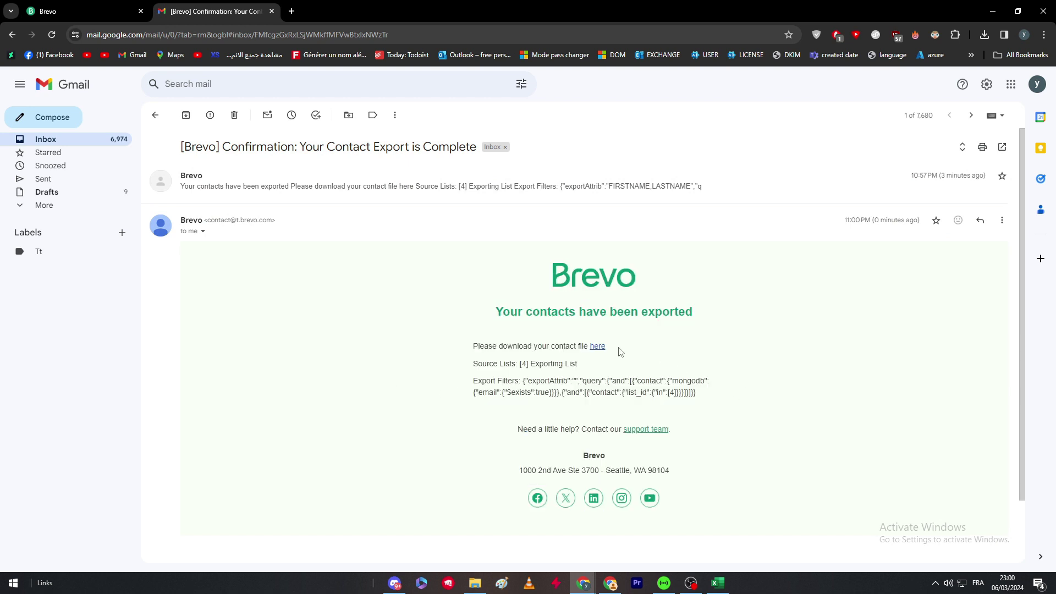